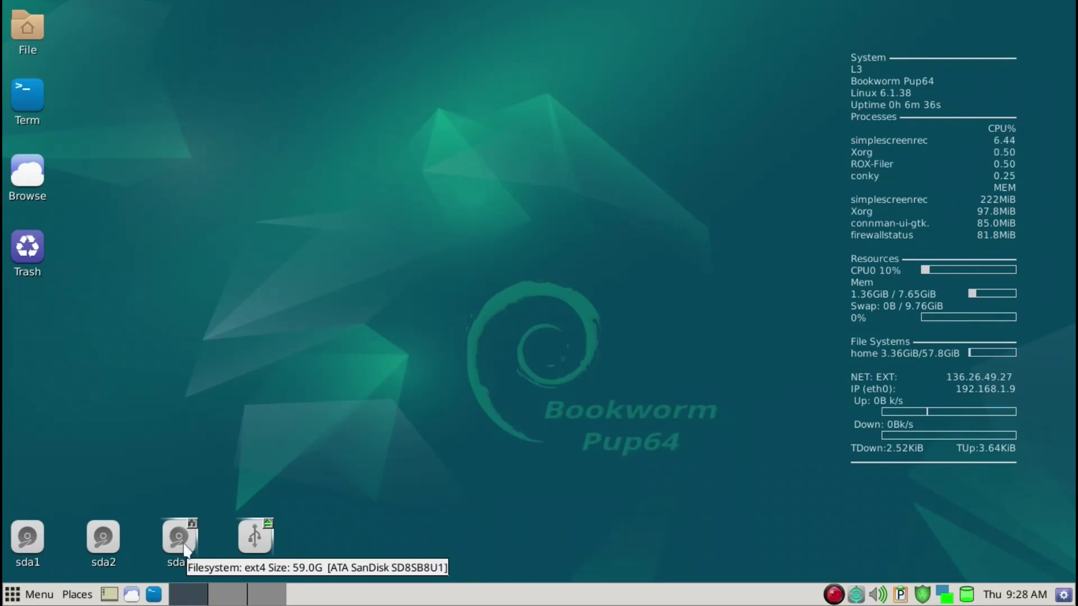
Examine the save folder on sda3 down to dpupsave-TV/upper/root, including its hidden files, and close the file window.
click(184, 548)
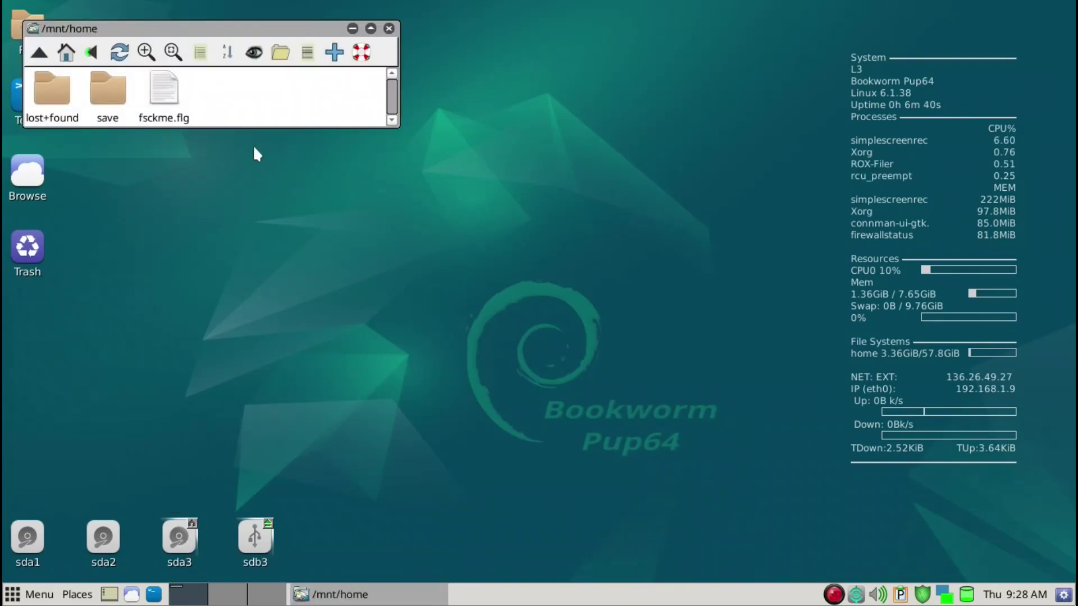
key(minus)
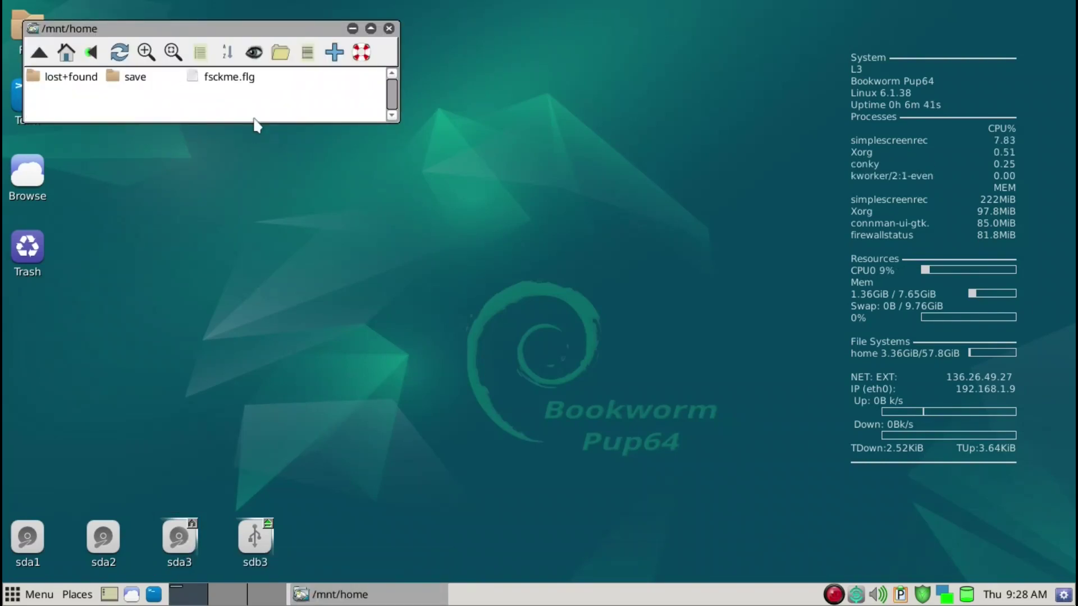
click(139, 81)
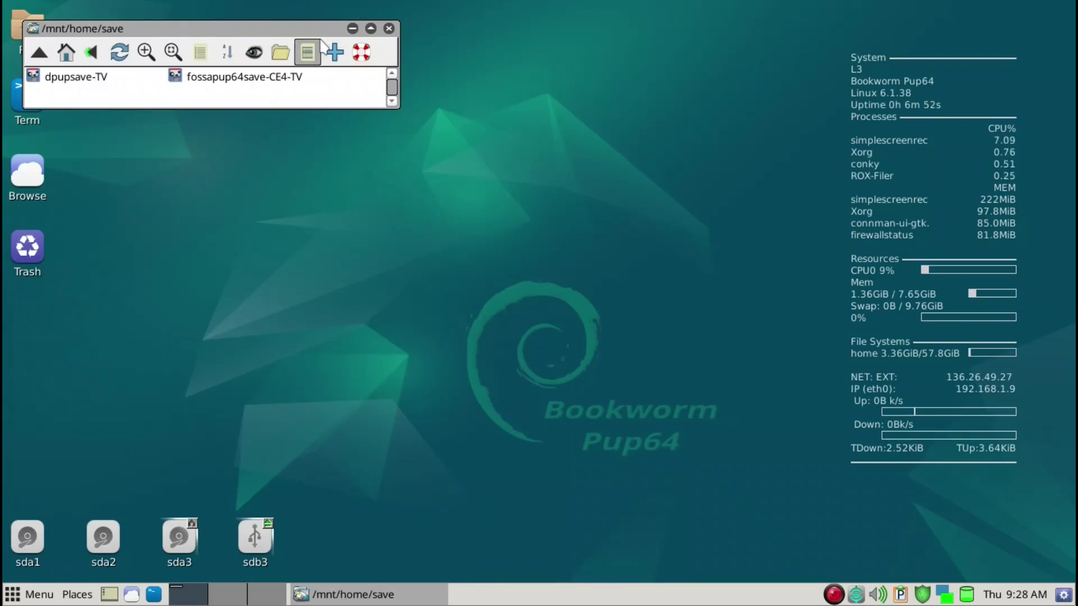
drag(309, 29, 347, 116)
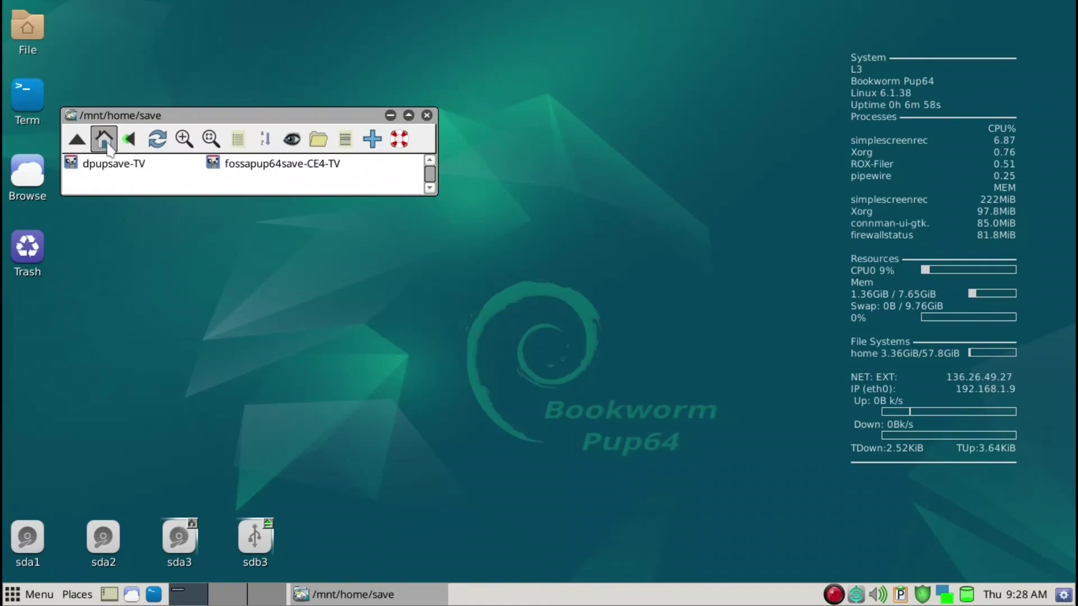
click(107, 169)
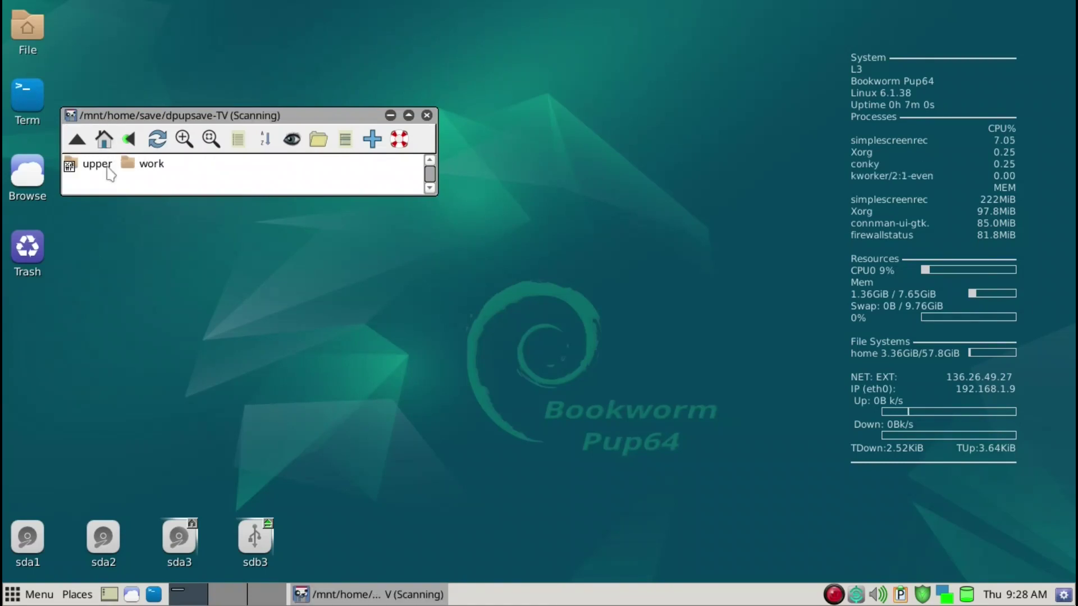
click(106, 168)
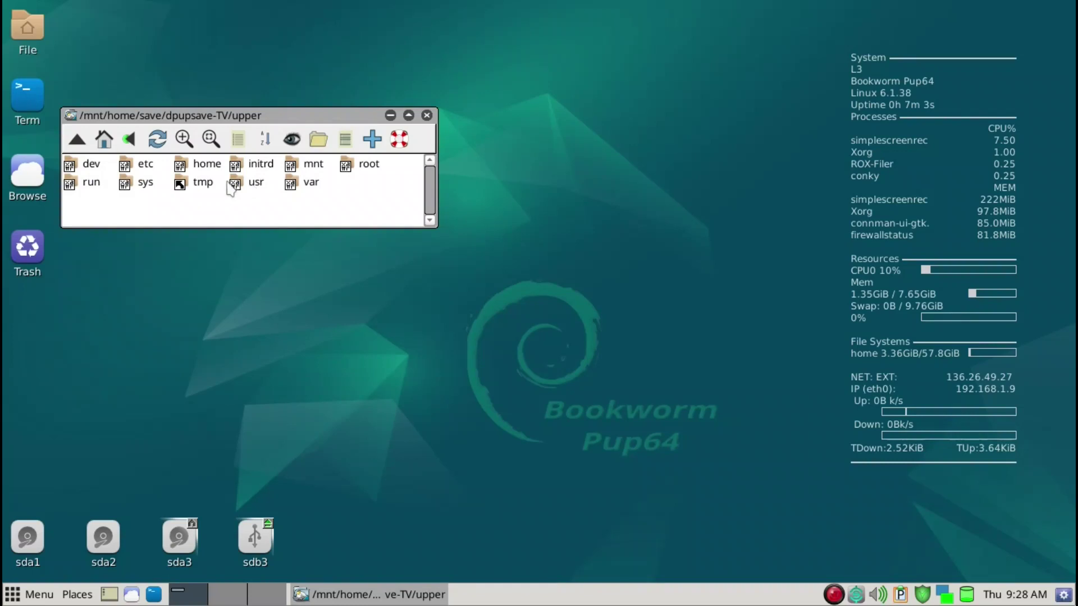
click(366, 170)
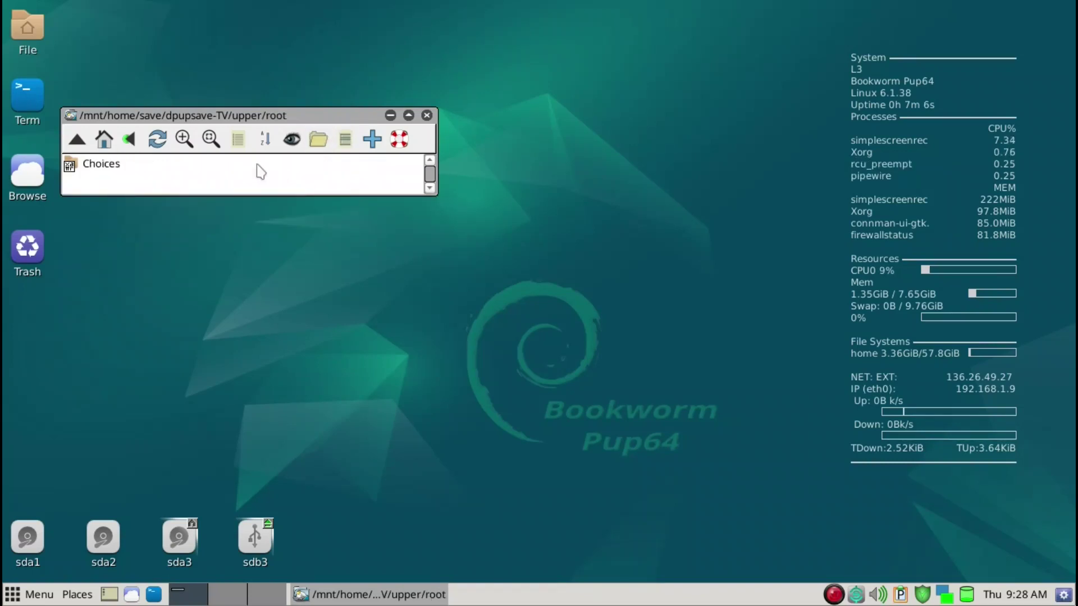
key(ctrl+h)
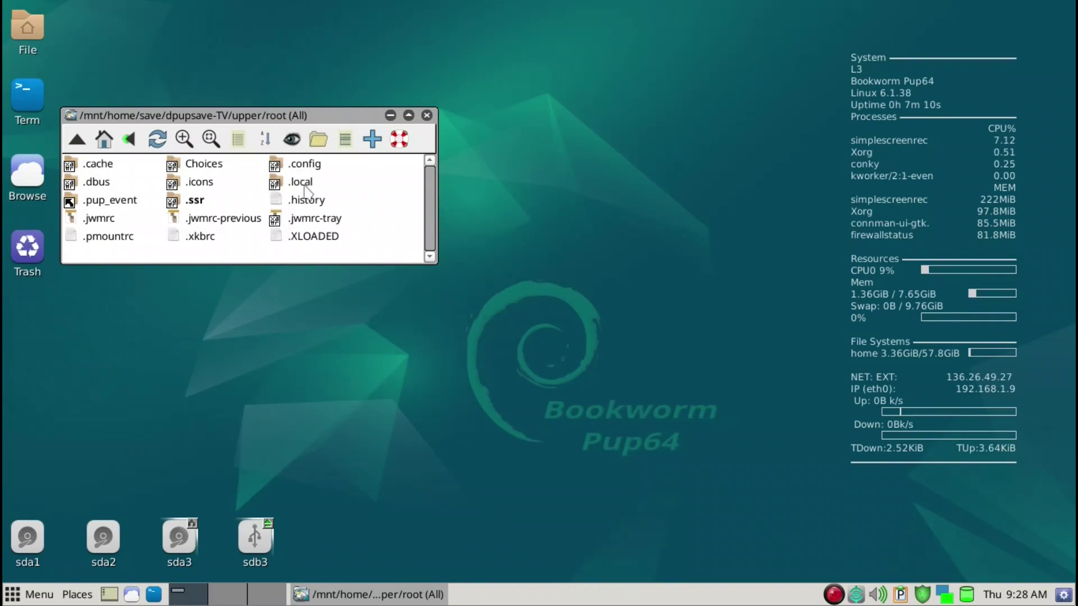
key(ctrl+q)
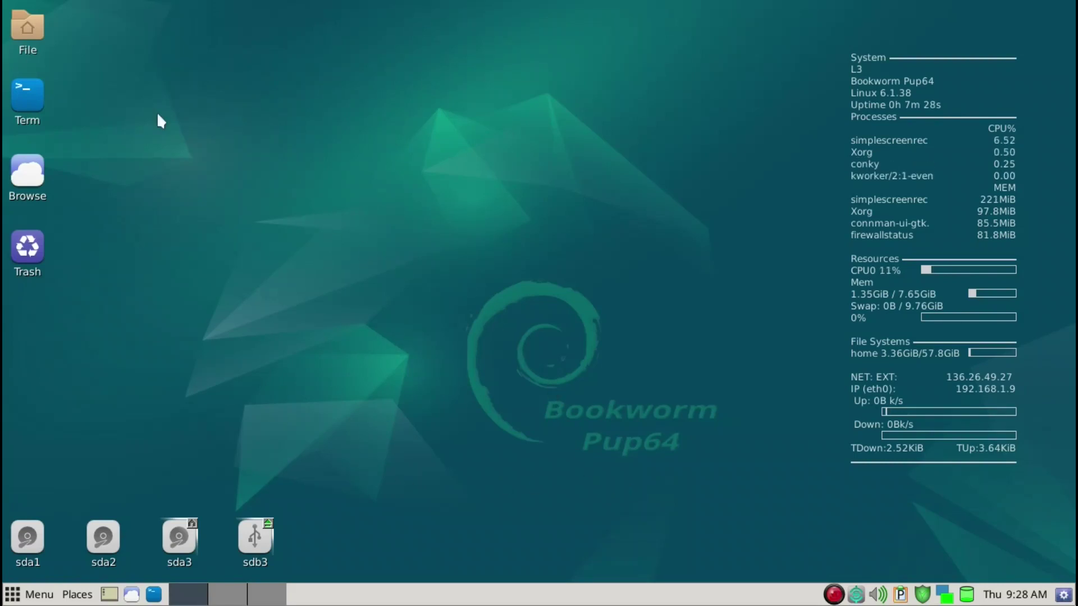
Open the home folder with small icons and hidden files shown, and move its window clear of the desktop icons.
click(36, 28)
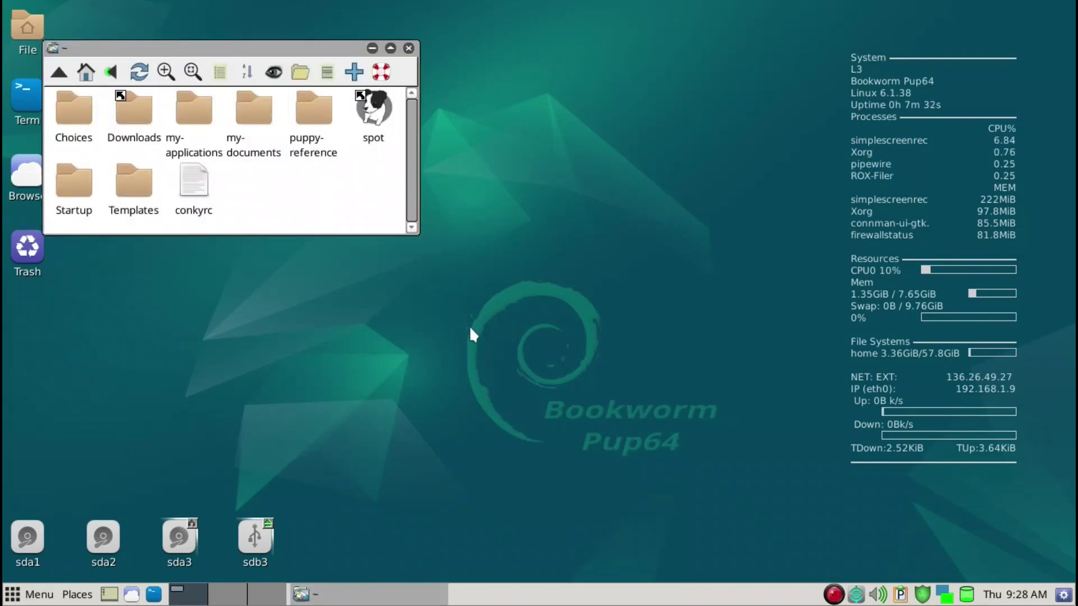
key(minus)
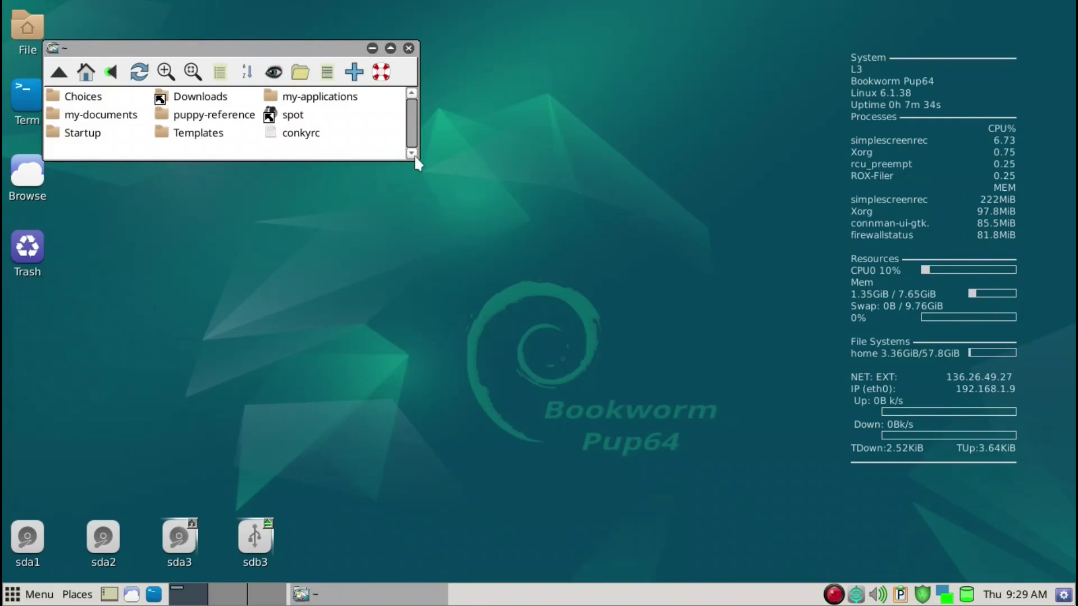
key(ctrl+h)
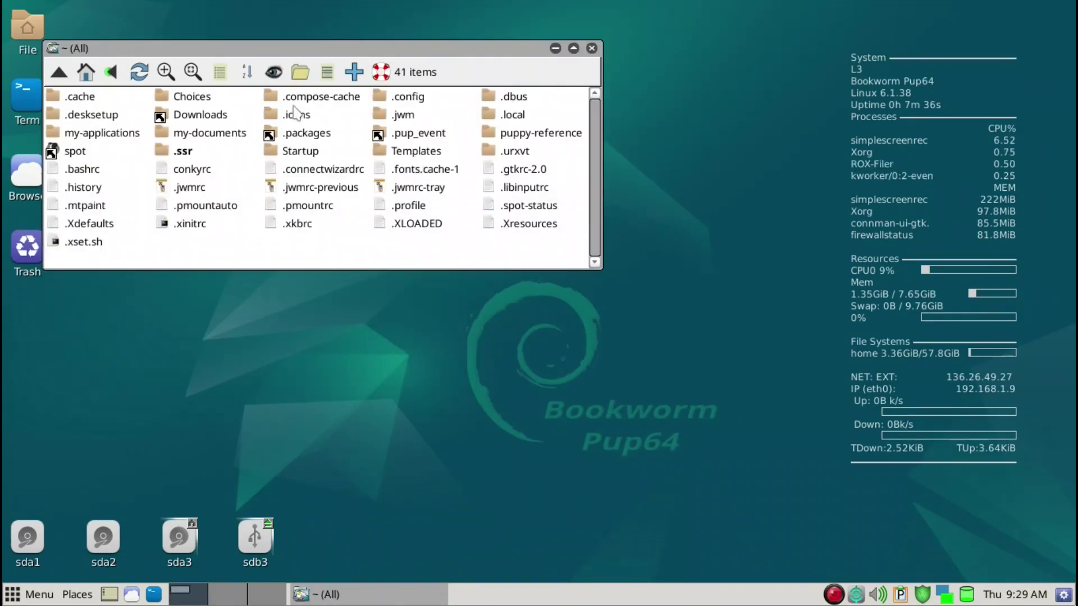
drag(200, 48, 428, 94)
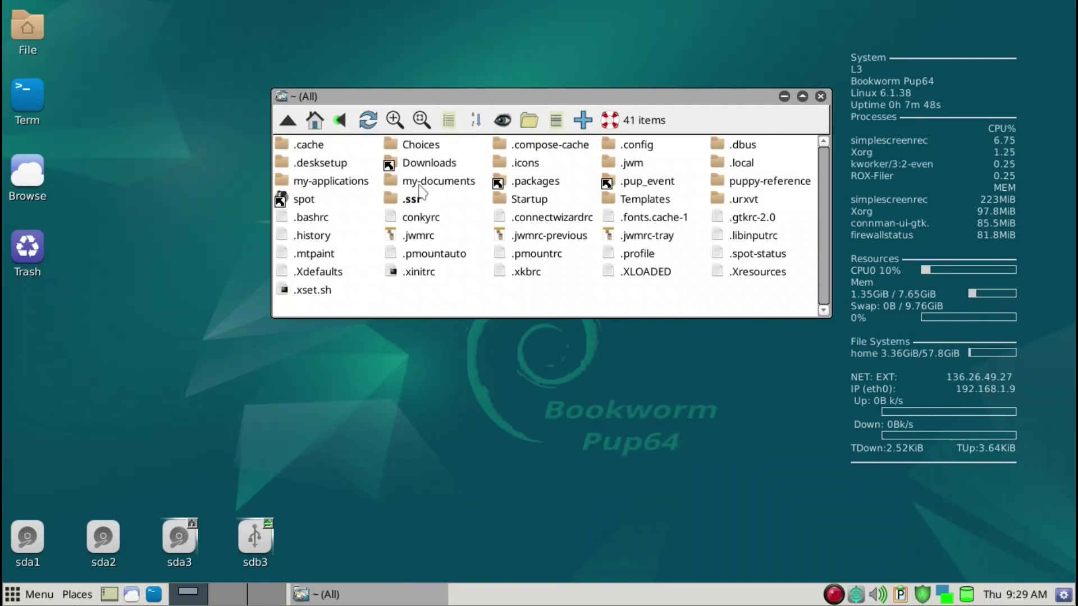
Permanently delete the conkystart script from the home folder's Startup folder.
click(519, 203)
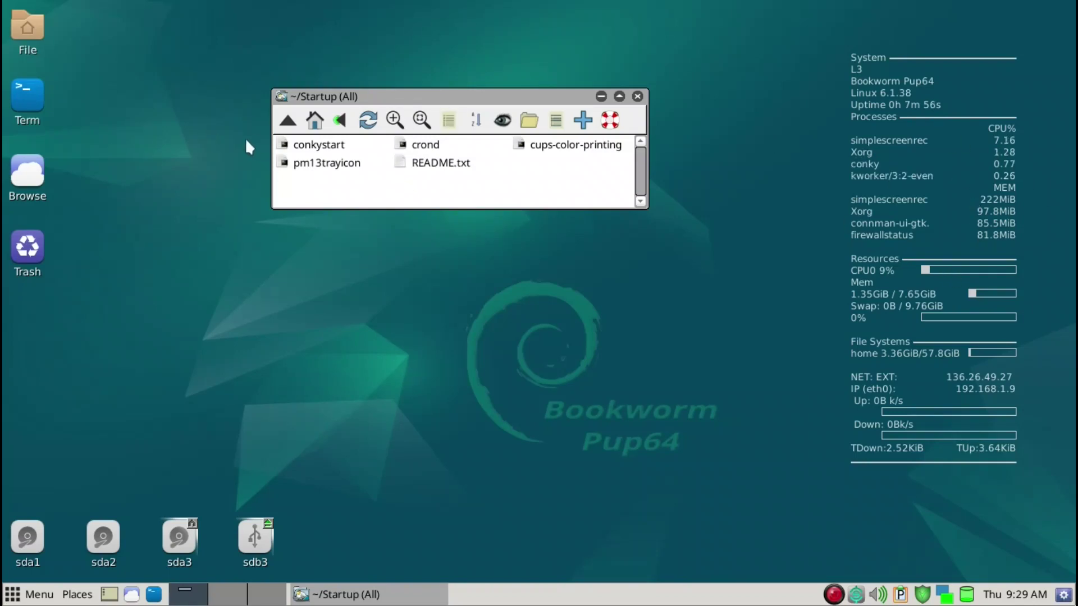
right_click(296, 148)
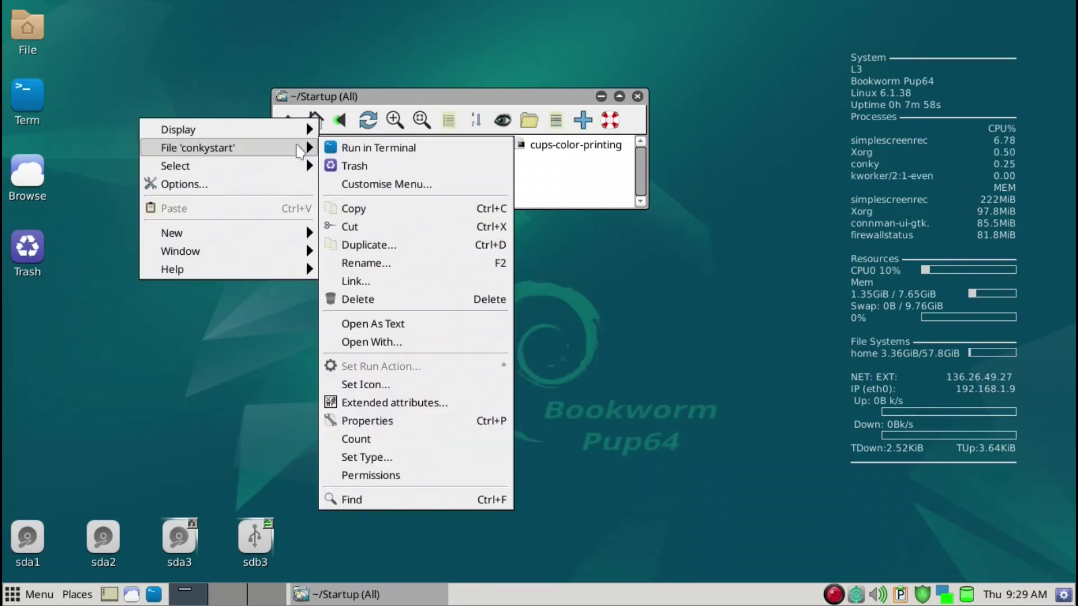
click(393, 299)
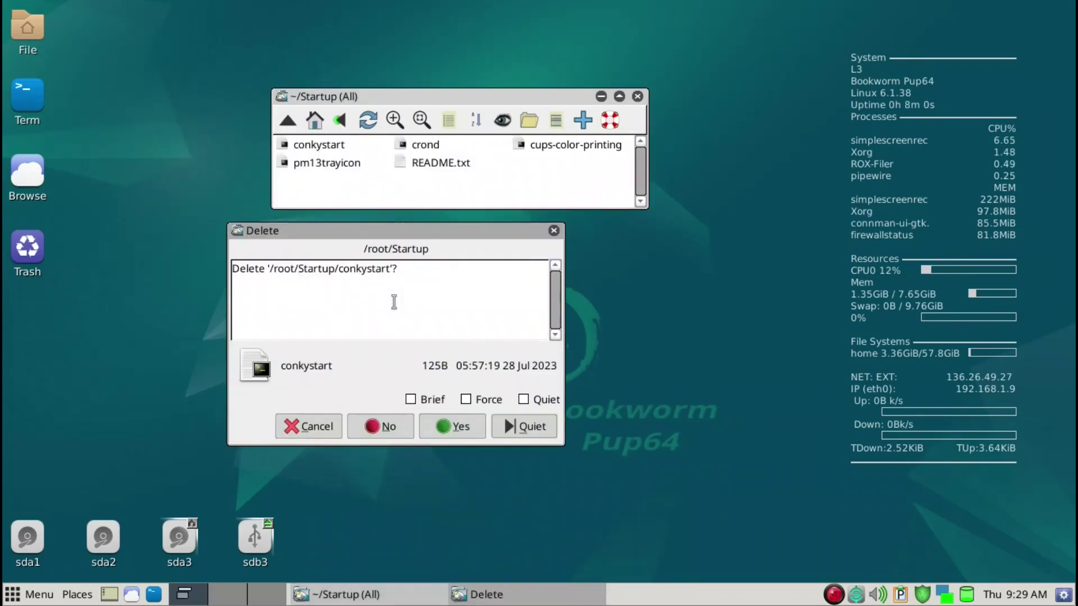
click(454, 427)
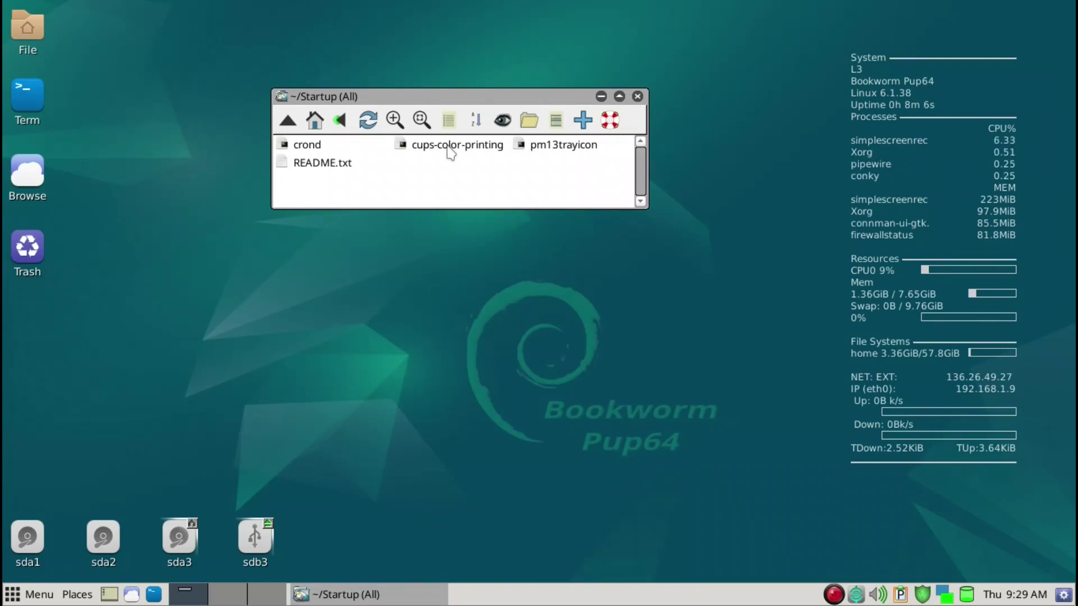
Move cups-color-printing from the Startup folder to the trash and permanently delete README.txt there.
right_click(449, 150)
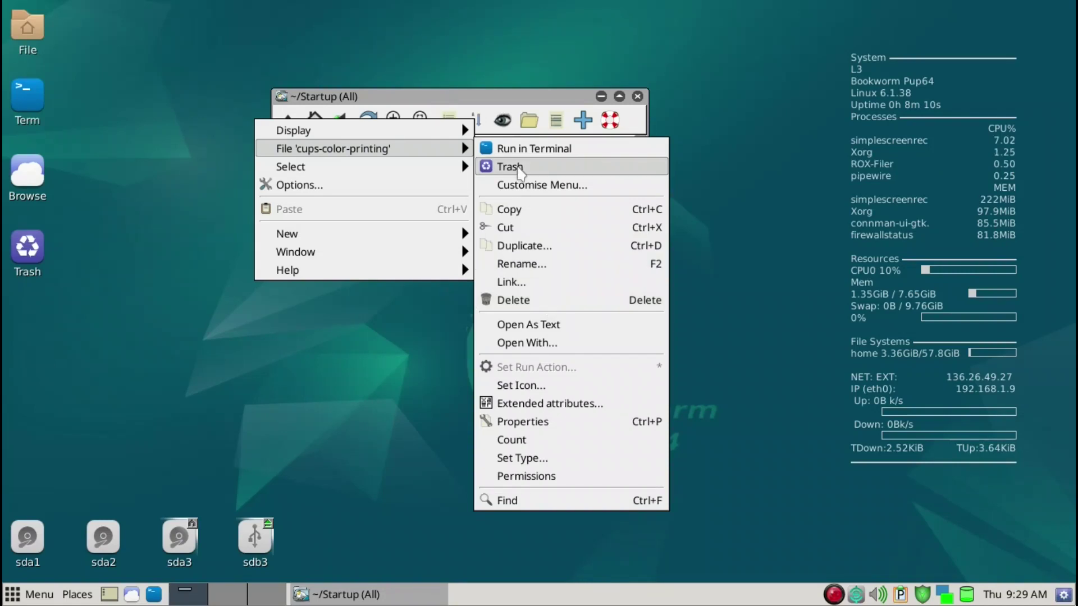
click(520, 168)
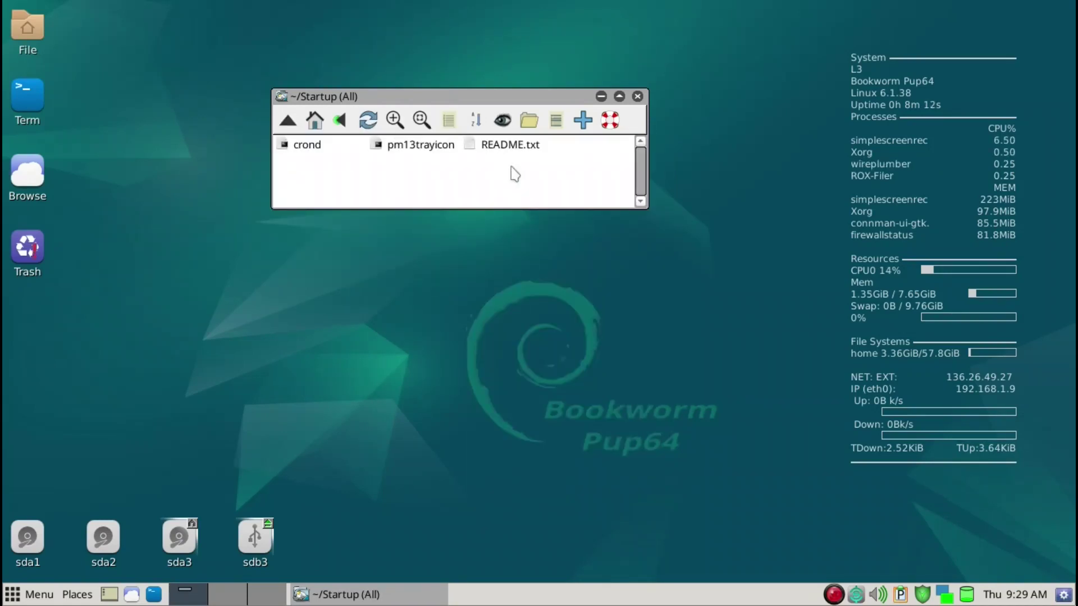
right_click(509, 147)
mouse_move(508, 149)
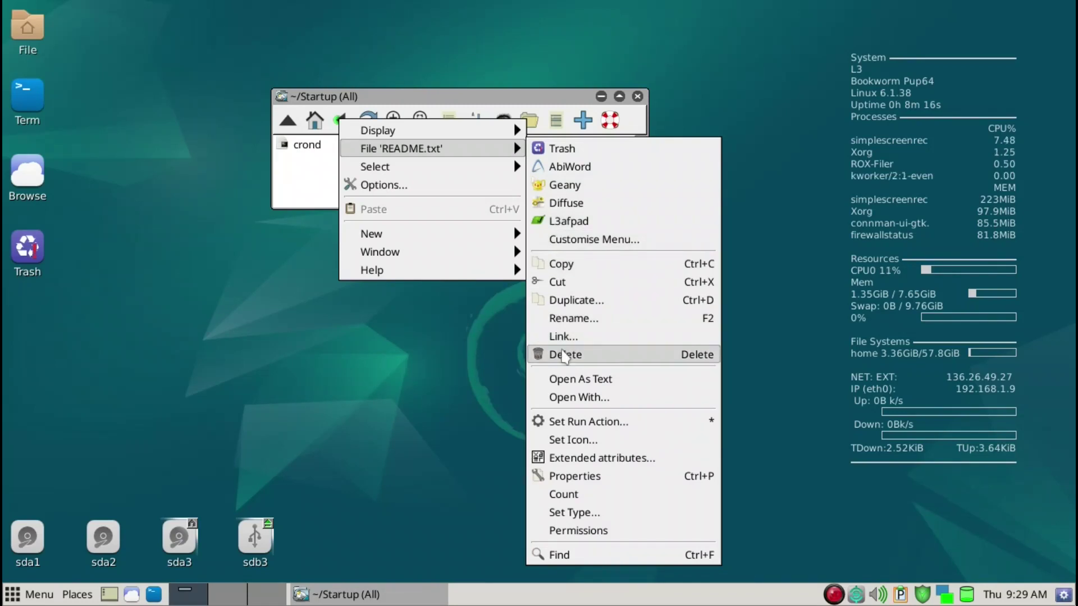
click(564, 355)
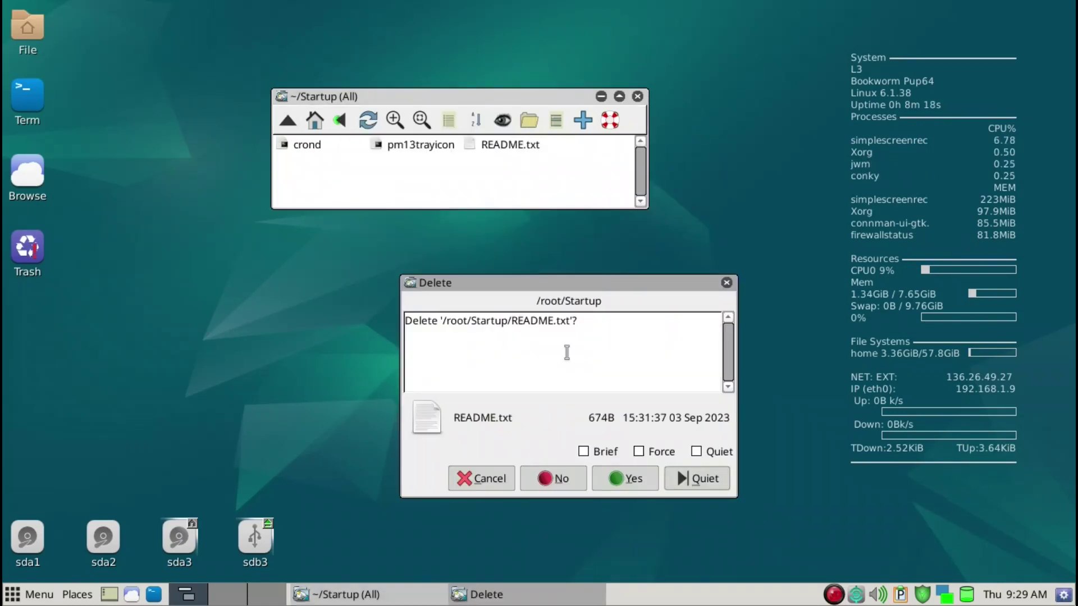
click(625, 477)
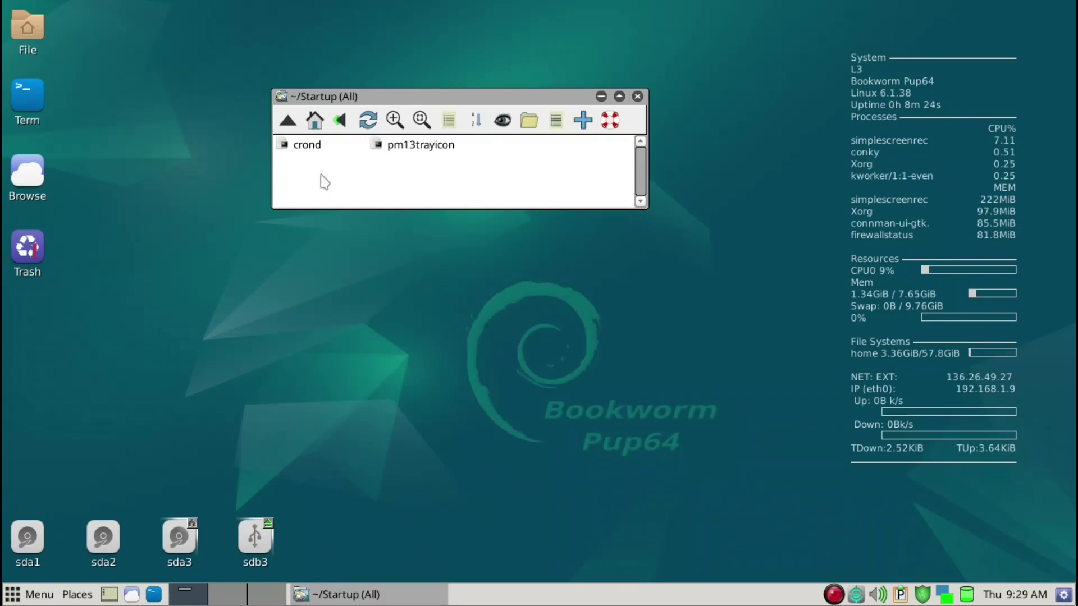
Go to the ~/.config/autostart folder and move synapse.desktop to the trash.
key(BackSpace)
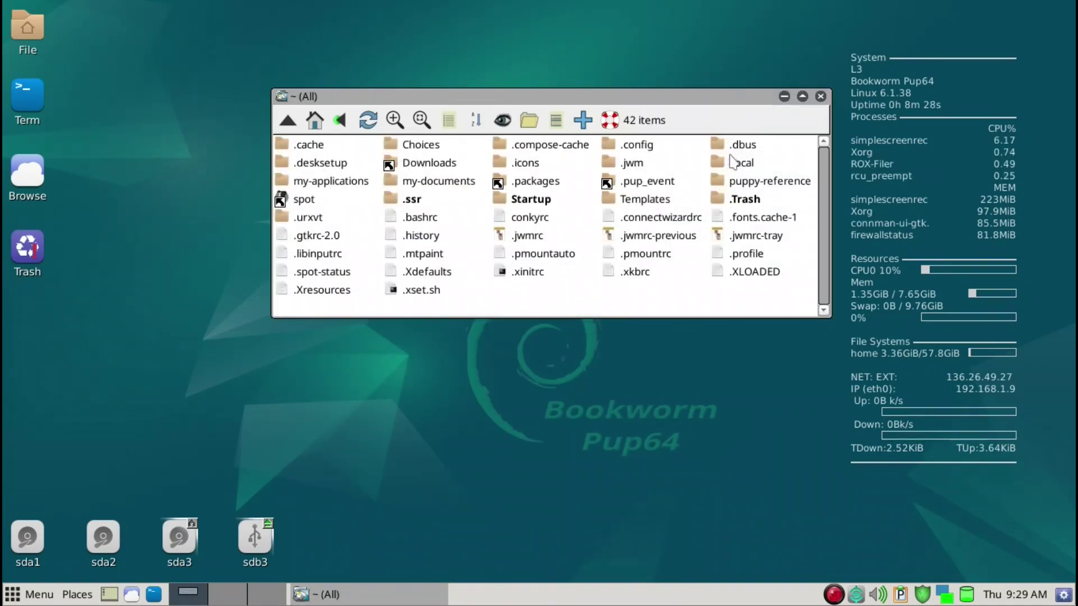
double_click(636, 145)
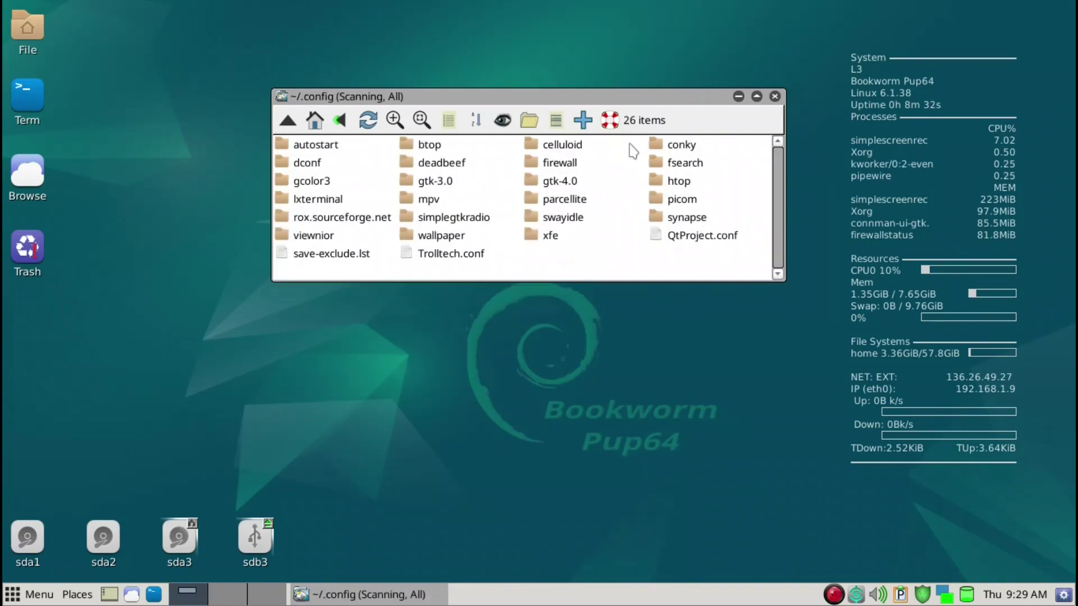
double_click(336, 147)
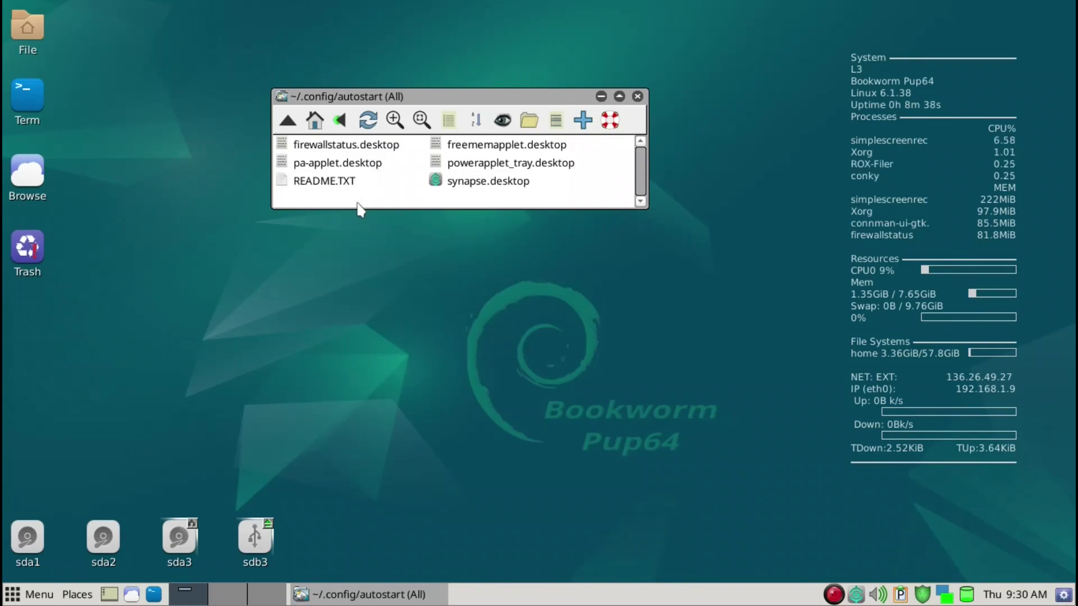
right_click(481, 190)
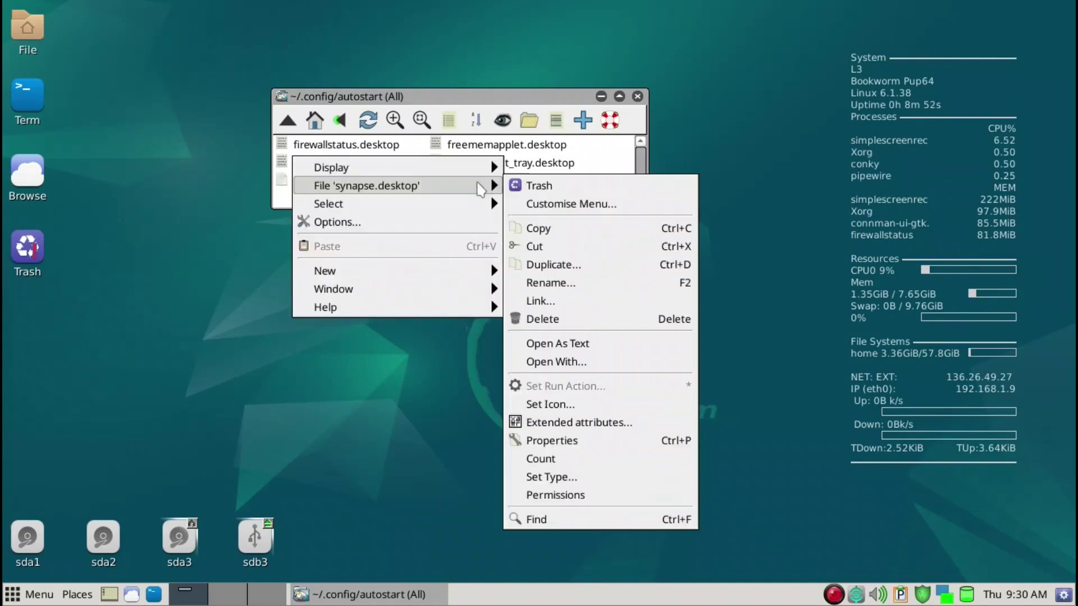
click(535, 185)
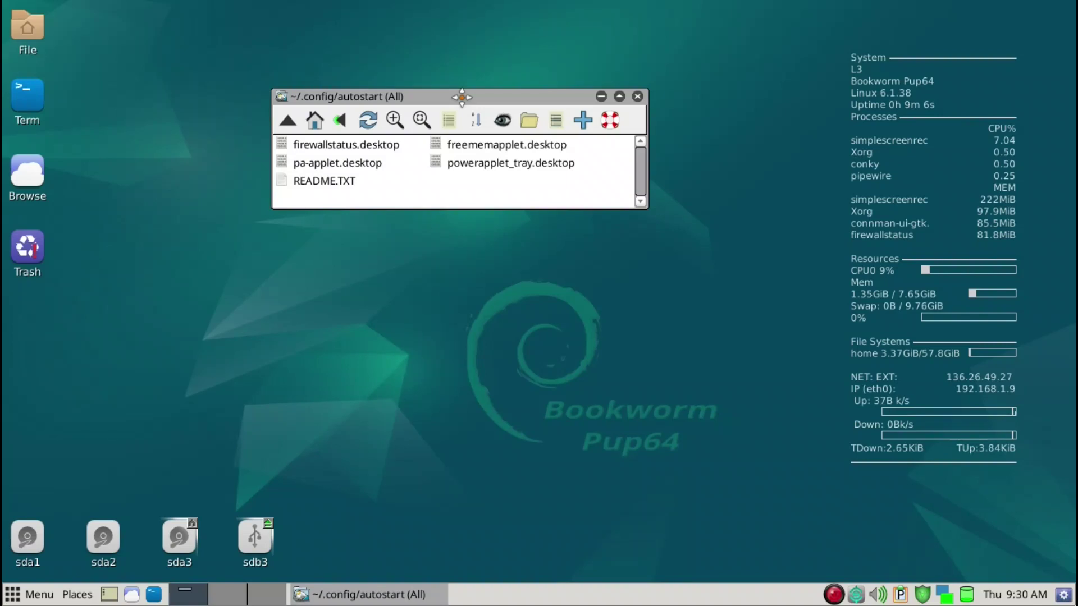
Move freememapplet.desktop and README.TXT from the autostart folder to the trash.
right_click(507, 149)
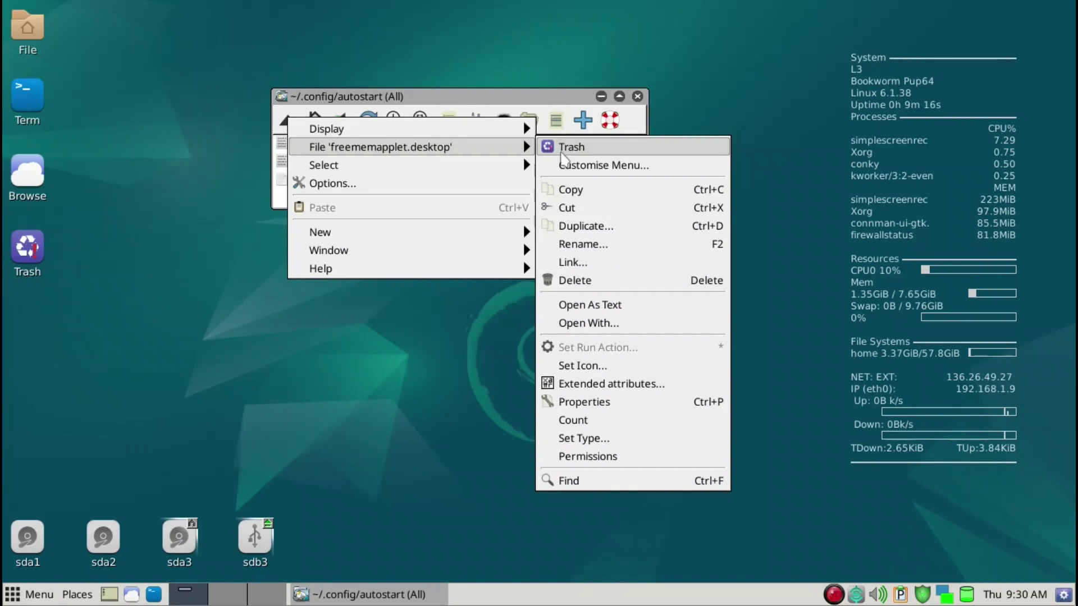
click(564, 147)
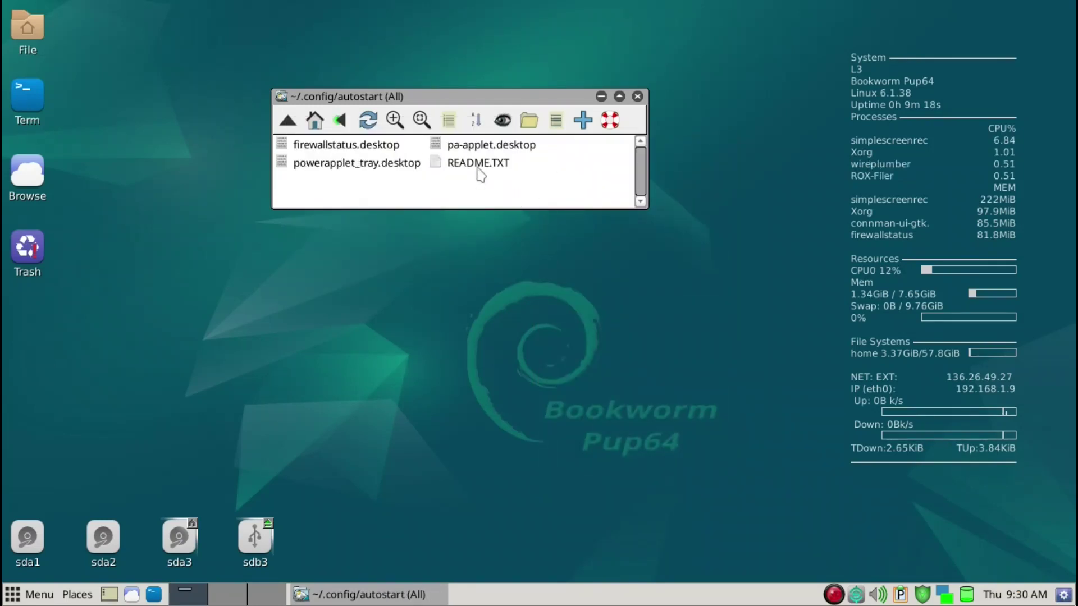
right_click(478, 166)
mouse_move(482, 168)
click(536, 168)
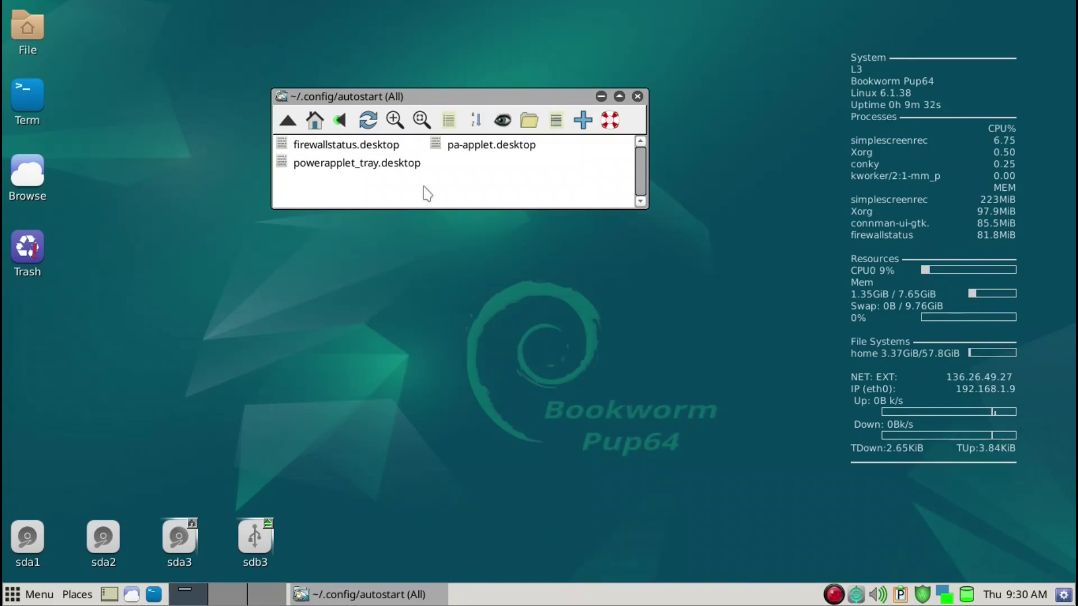
Move firewallstatus.desktop from the autostart folder to the trash and close the file window.
right_click(374, 145)
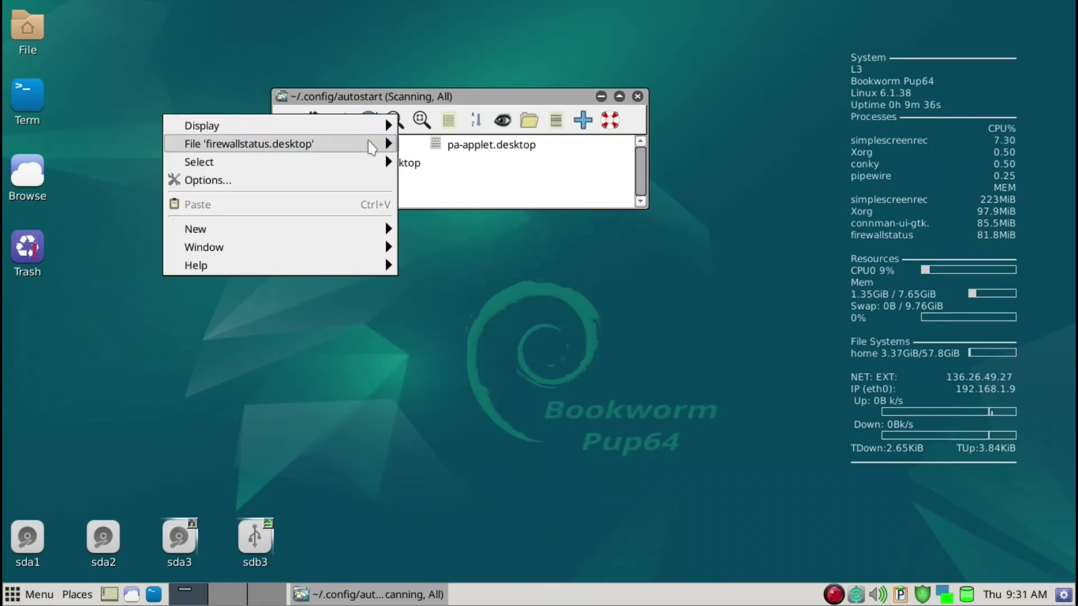
mouse_move(375, 144)
click(428, 144)
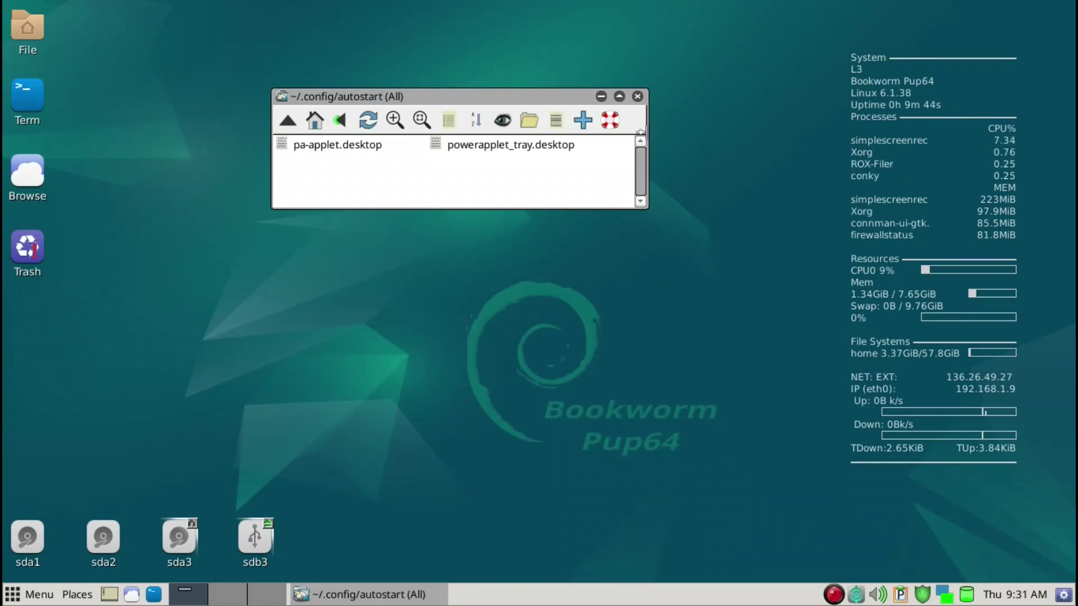
click(637, 96)
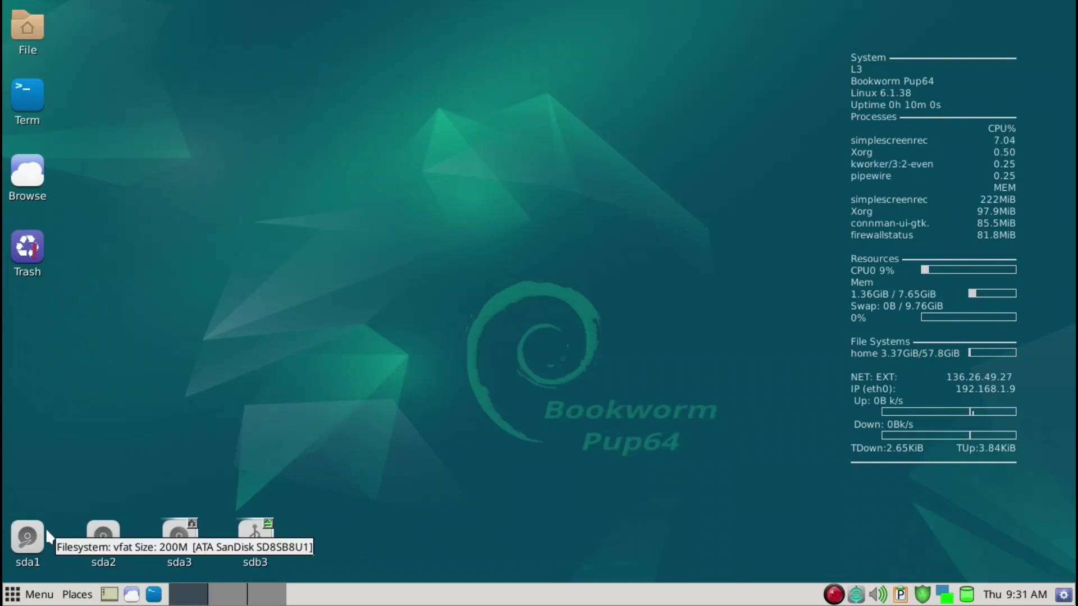
Open the Pmount drive mounter and set partitions sda1 and sda2 to mount at boot.
right_click(108, 538)
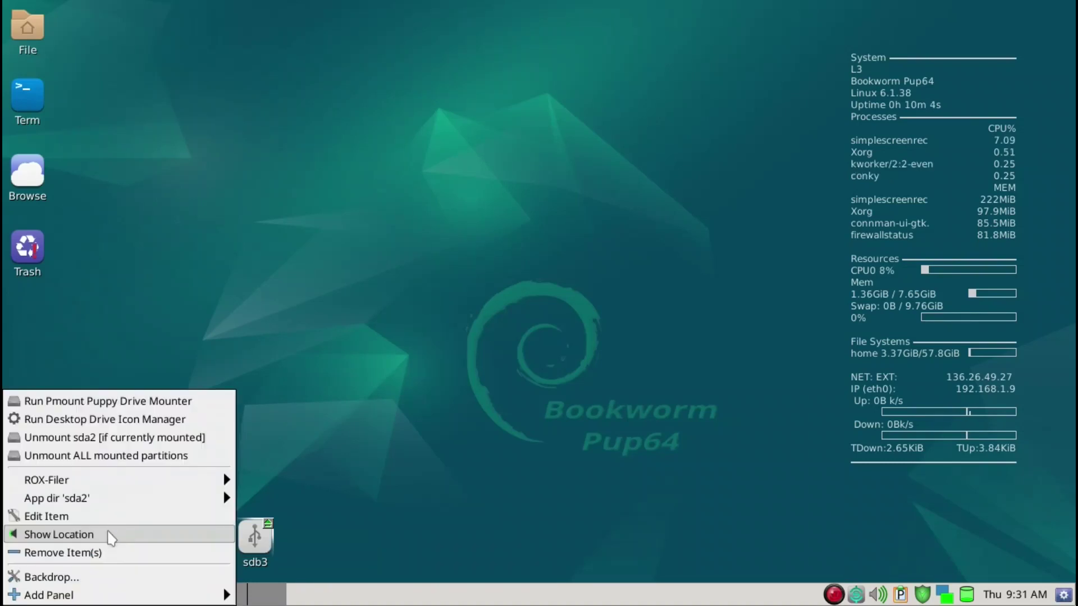
click(81, 402)
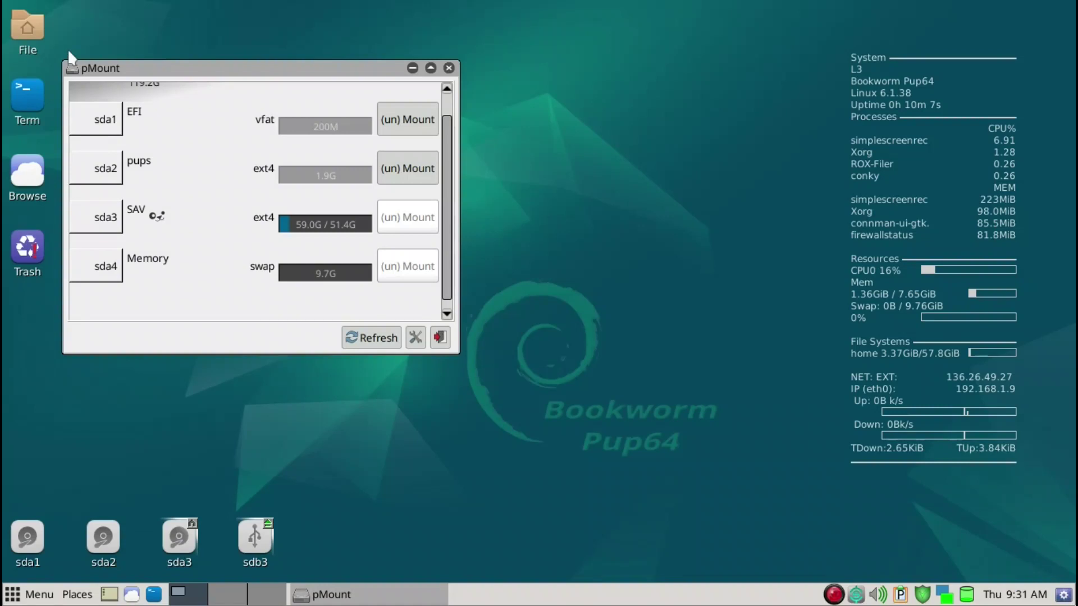
right_click(79, 126)
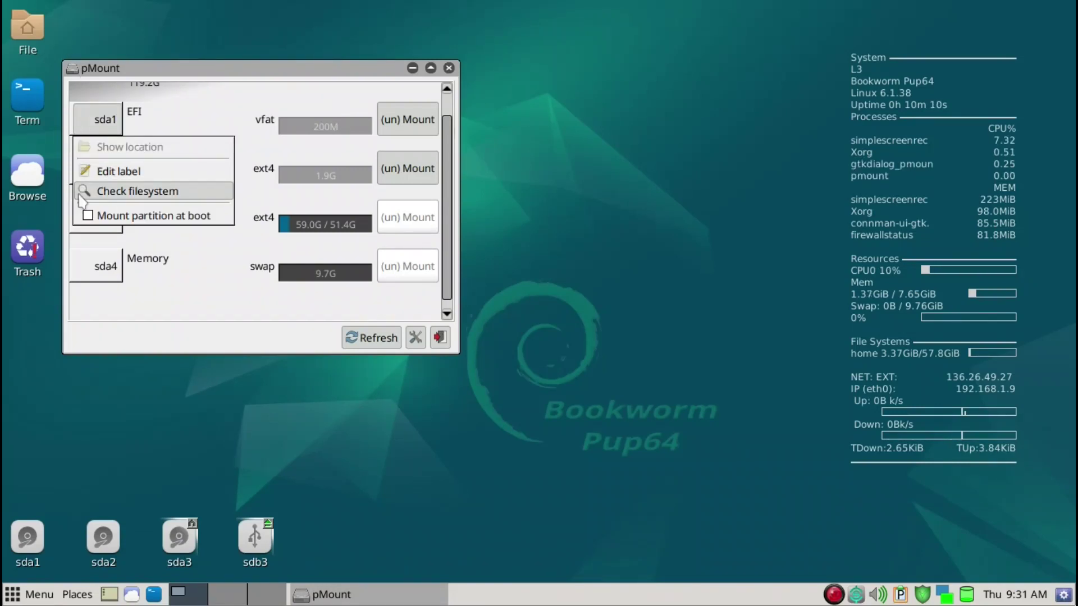
click(90, 215)
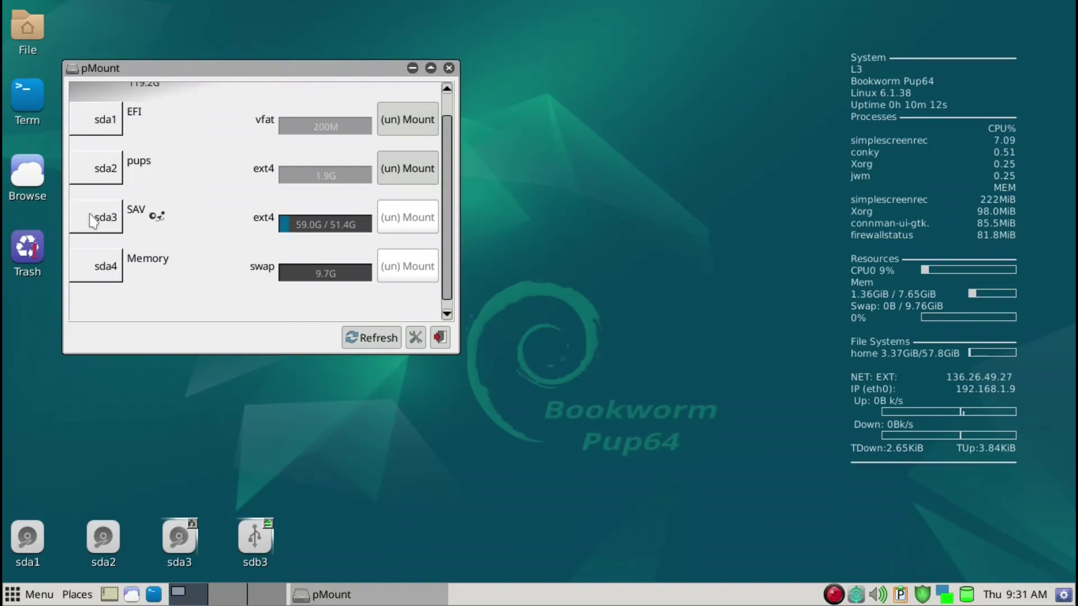
click(76, 160)
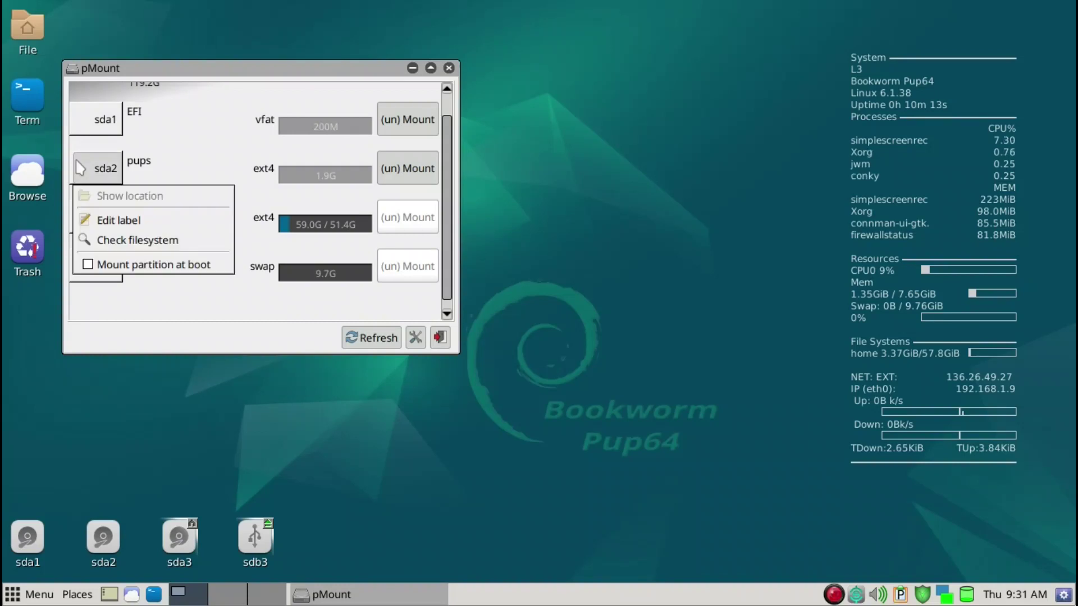
click(89, 265)
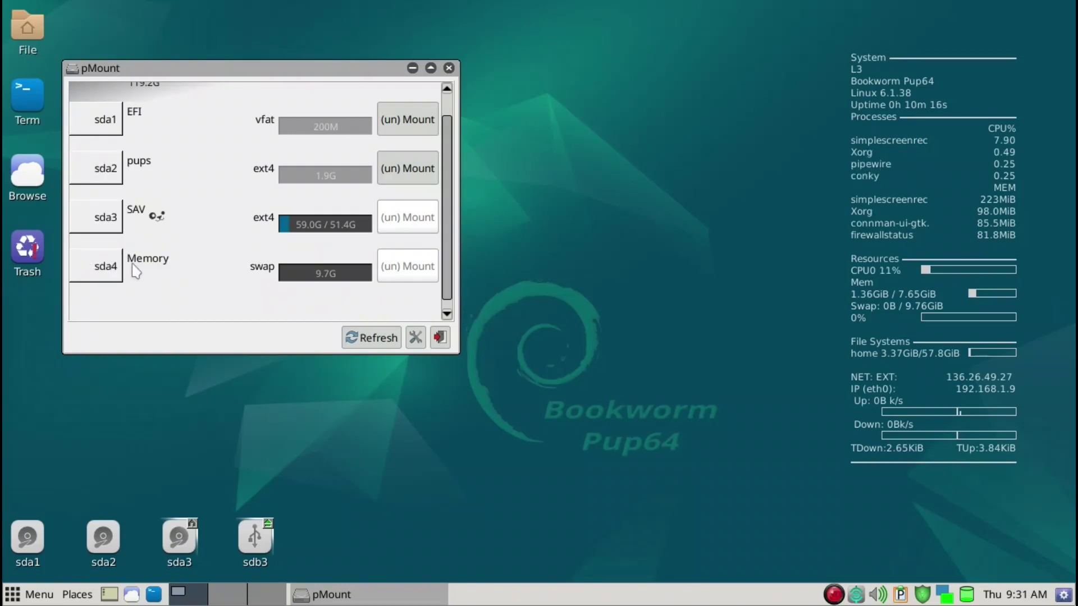
Examine the partition options of sda4, sda3 and sdb3 in the refreshed drive list and close pMount.
click(104, 283)
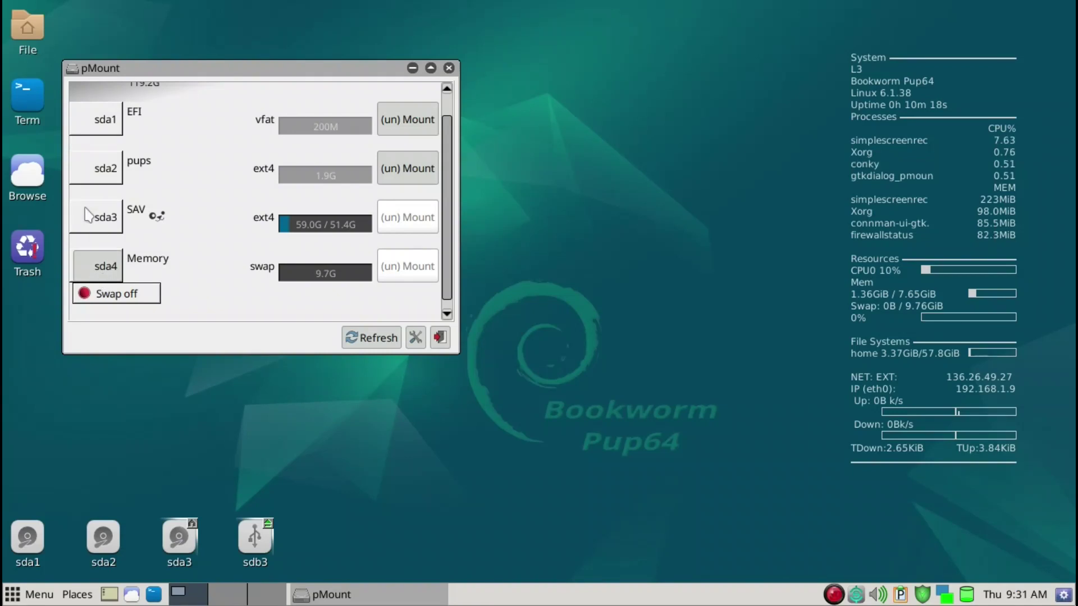
click(100, 217)
click(99, 217)
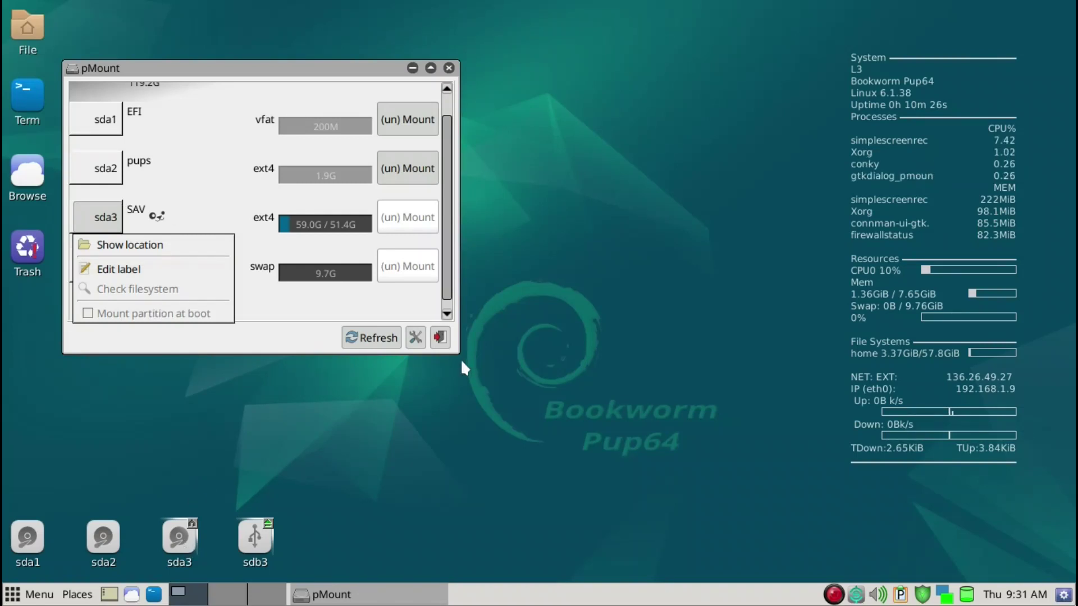
click(446, 338)
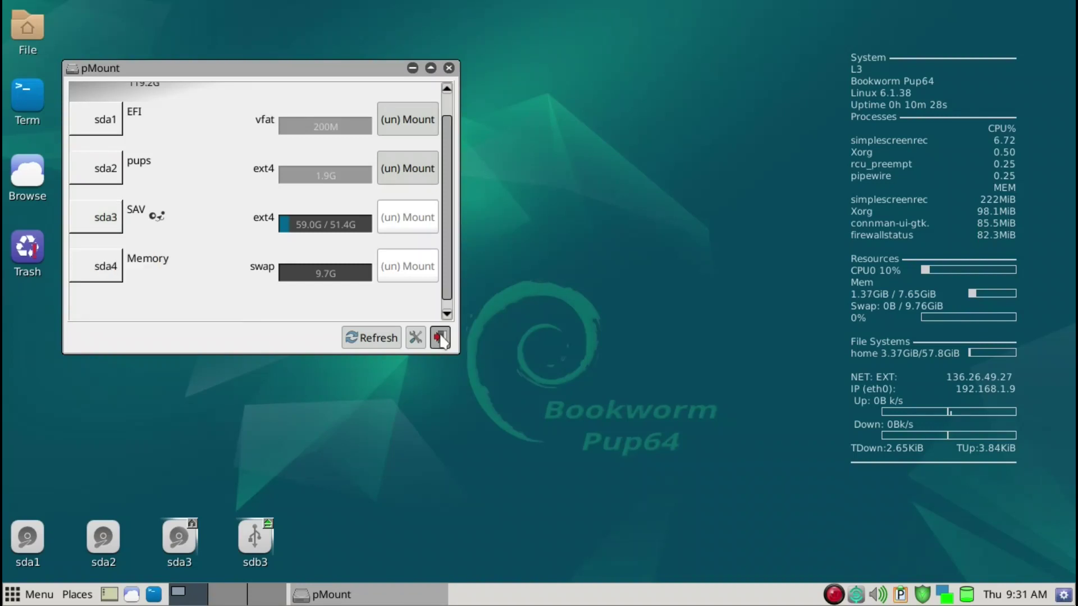
click(373, 339)
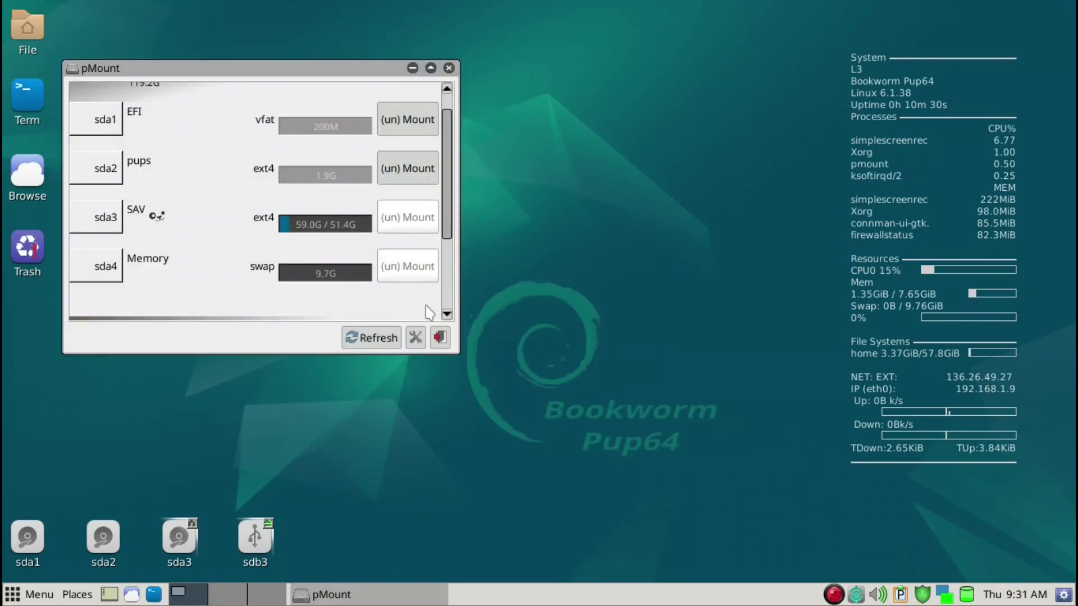
drag(448, 231, 452, 316)
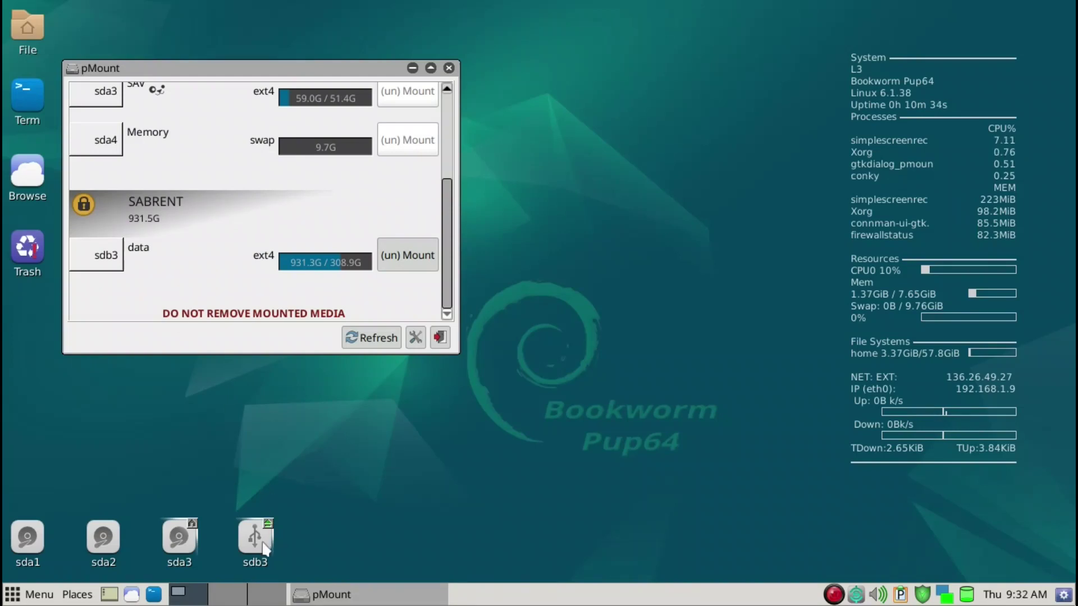
mouse_move(263, 549)
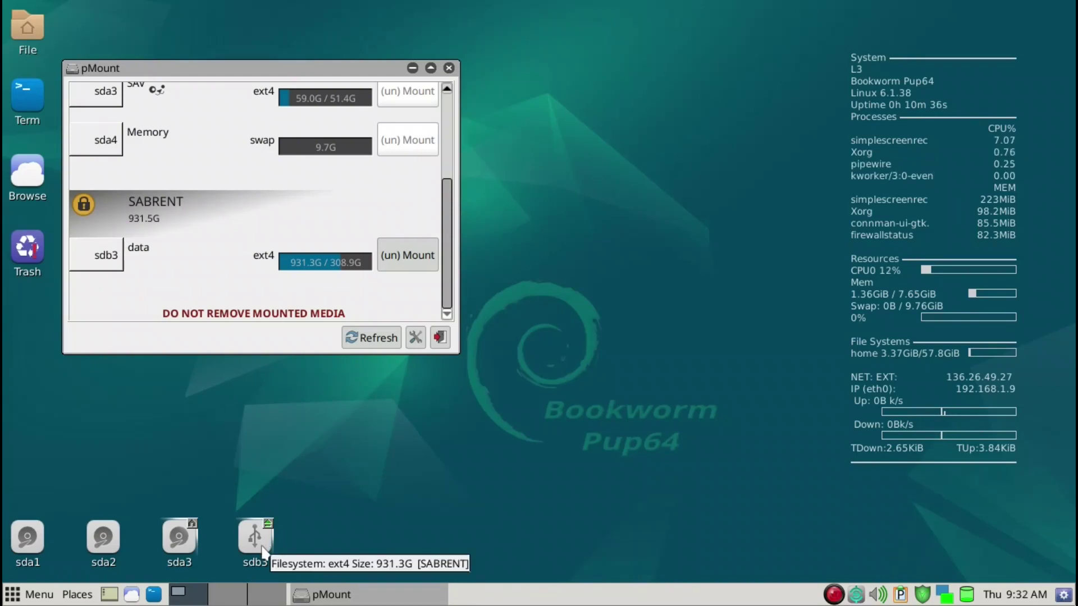
right_click(79, 256)
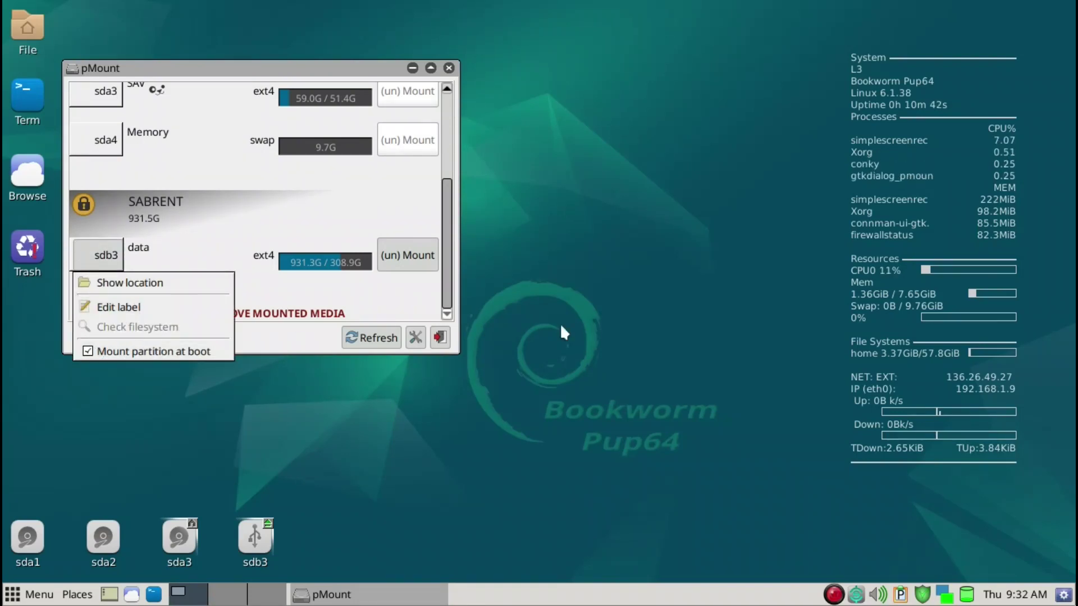
click(440, 340)
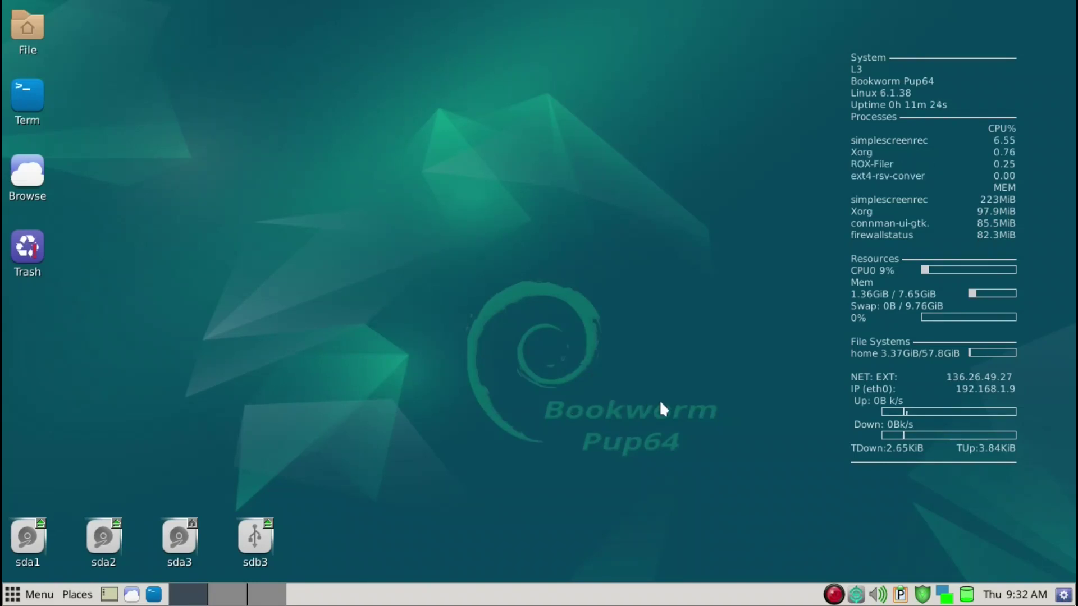
Open the legacy package manager and auto-install the cursor_themes-1-2 package.
right_click(546, 224)
mouse_move(582, 247)
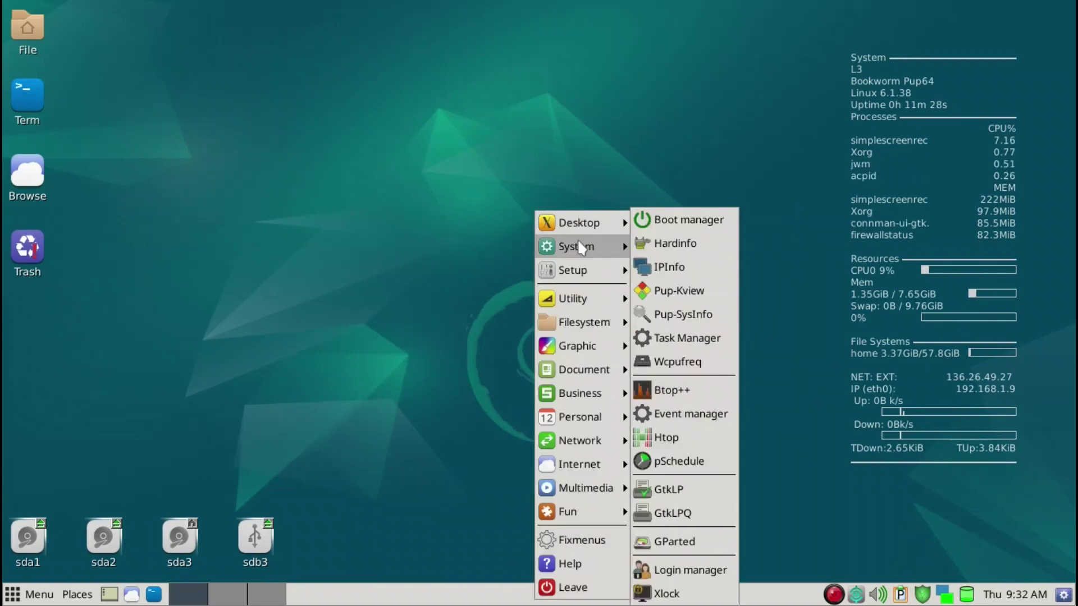
mouse_move(582, 270)
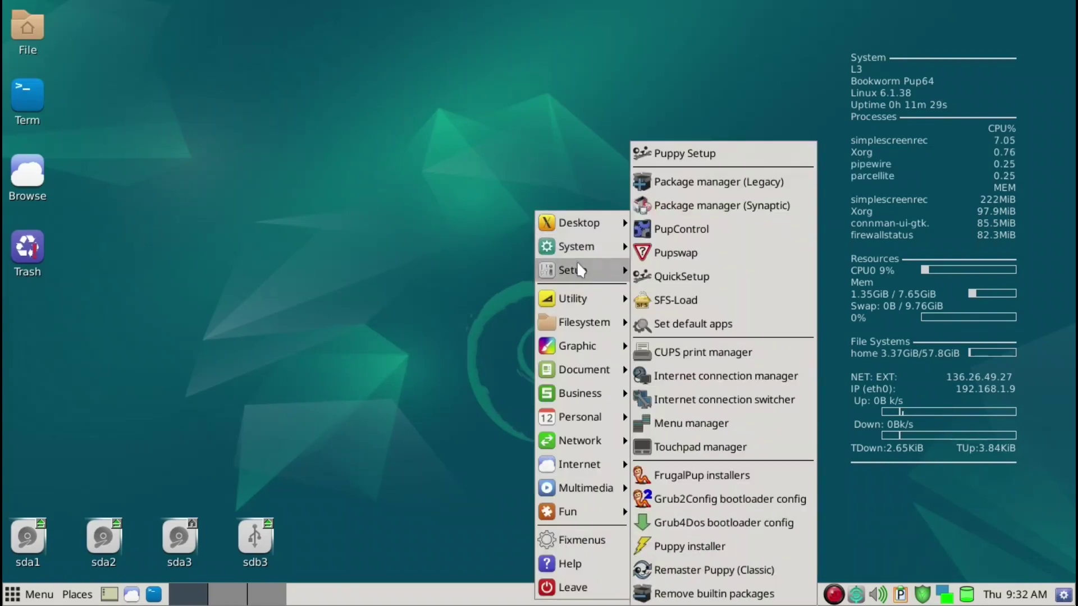
click(683, 188)
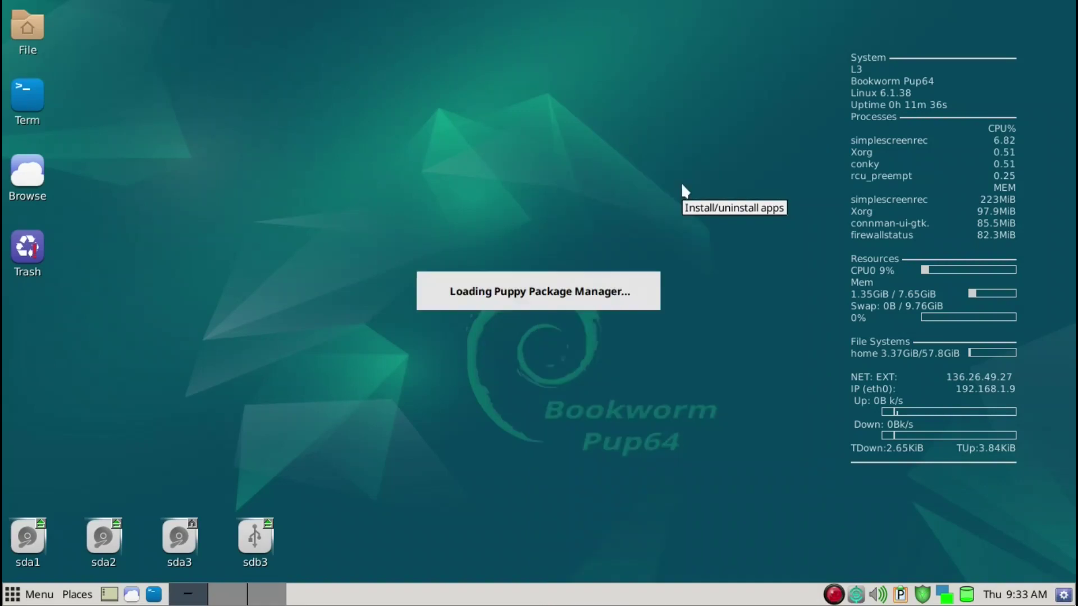
drag(477, 116, 470, 105)
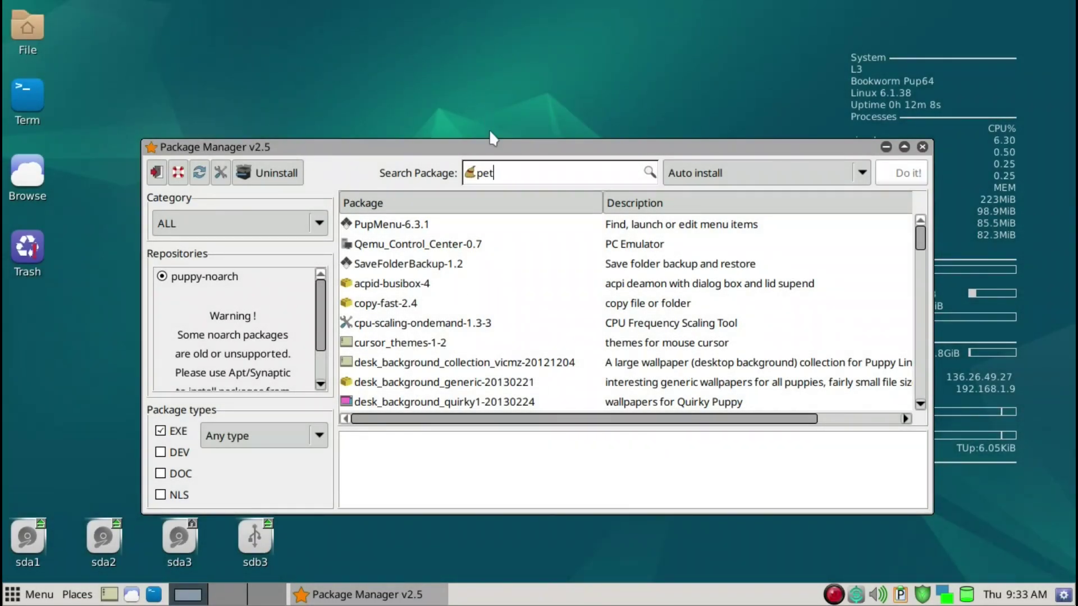
drag(497, 153, 500, 105)
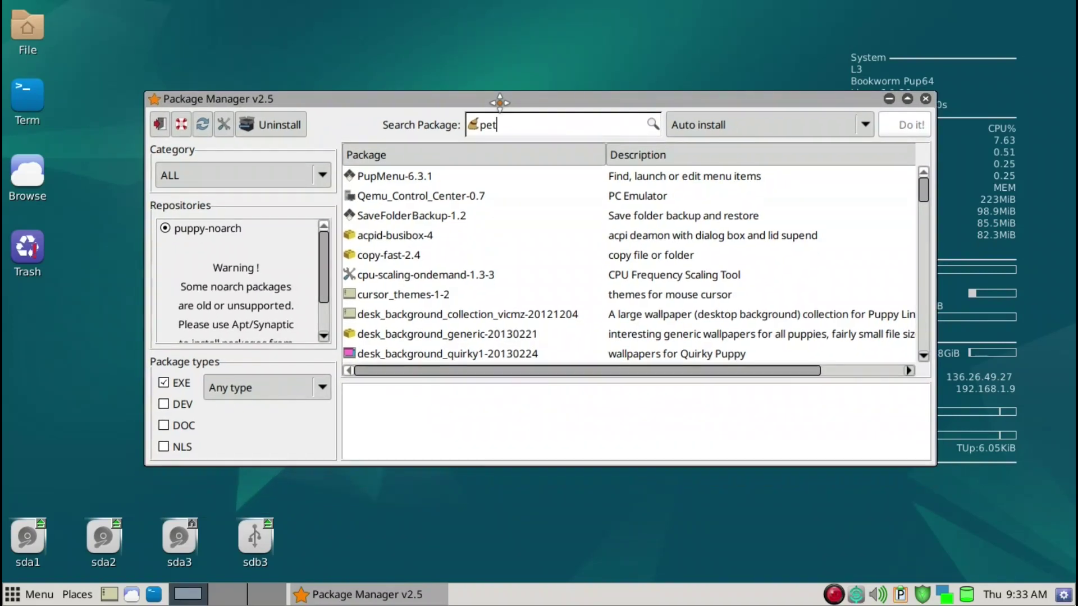
click(422, 301)
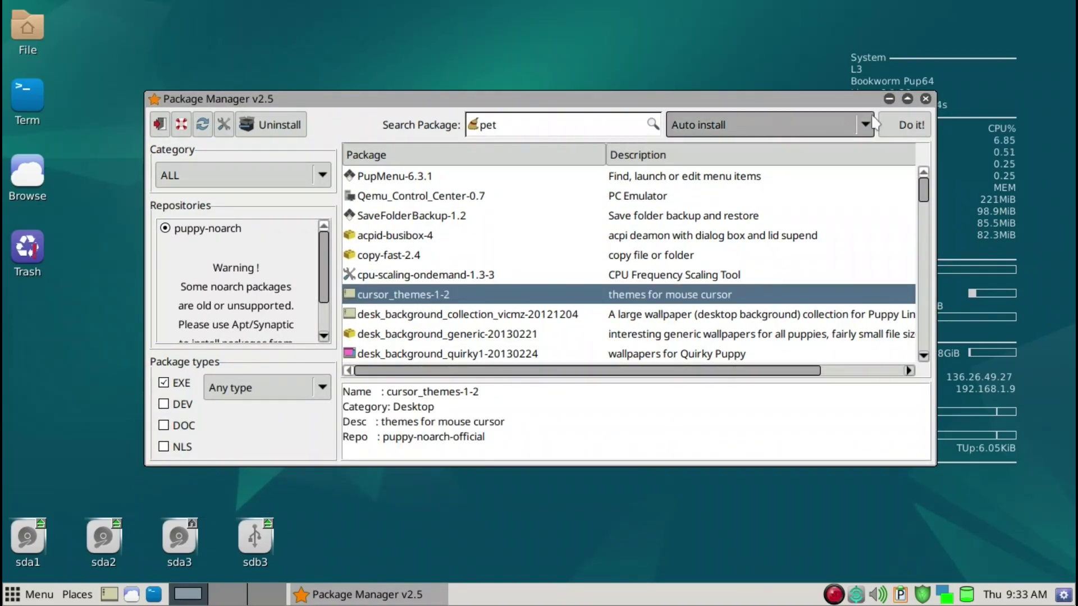
click(909, 126)
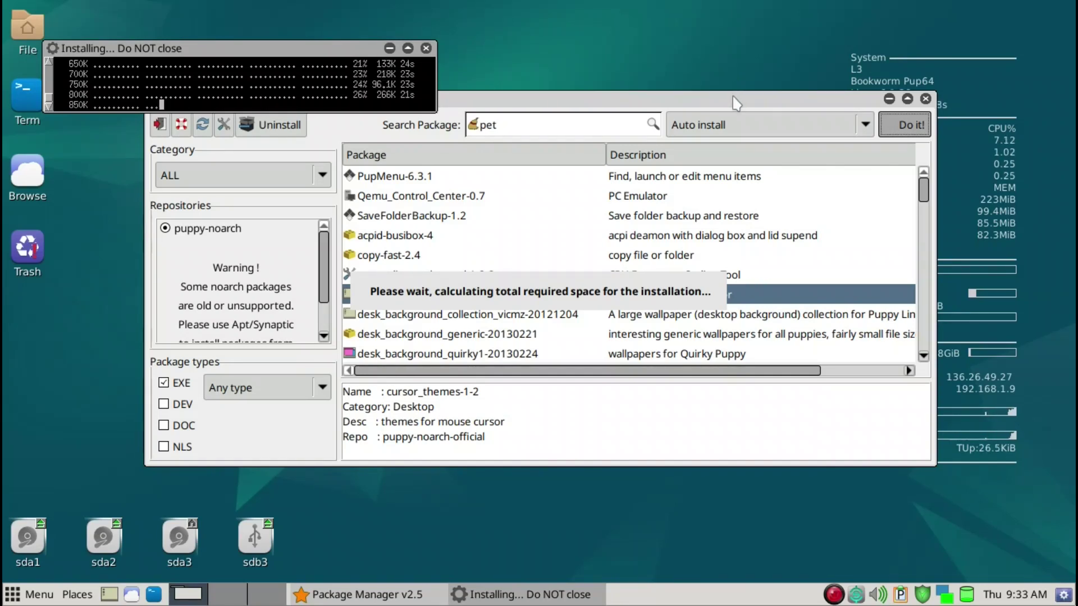
right_click(732, 65)
mouse_move(784, 93)
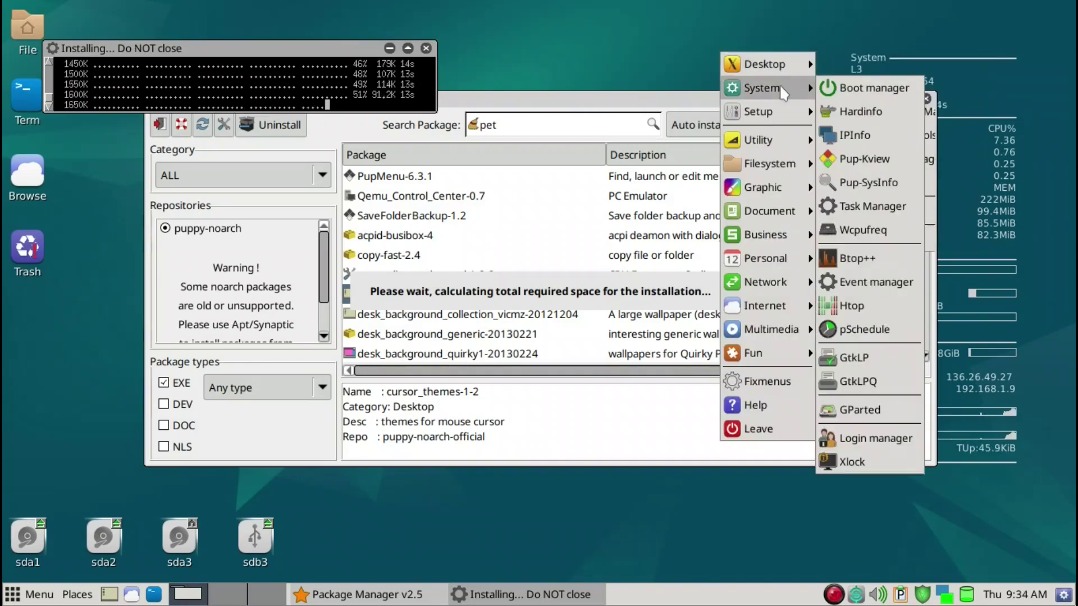
mouse_move(785, 112)
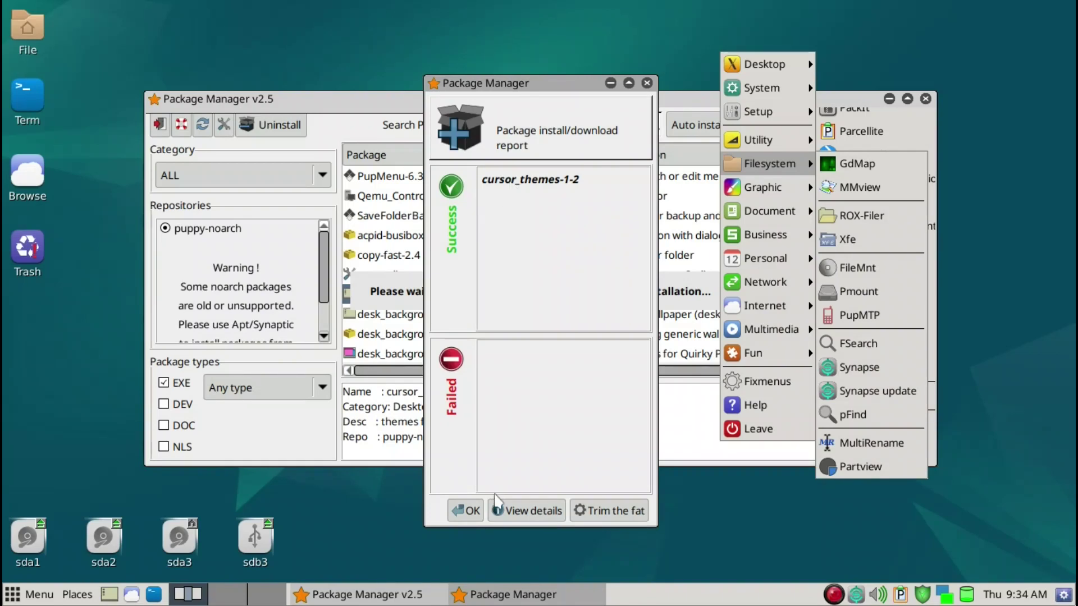
Dismiss the package installation report and close the package manager.
click(466, 512)
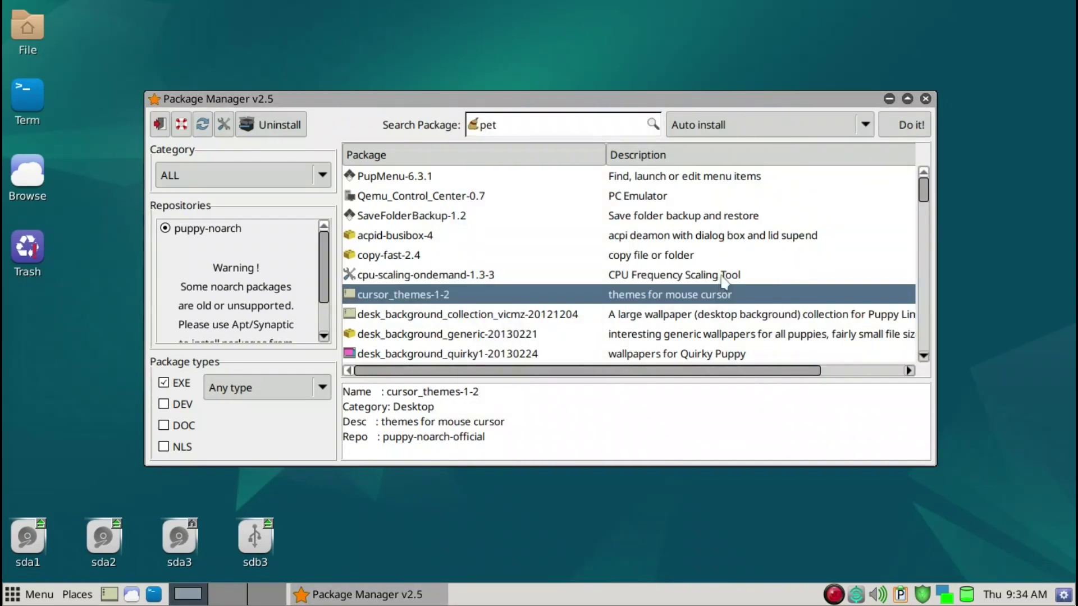
click(925, 99)
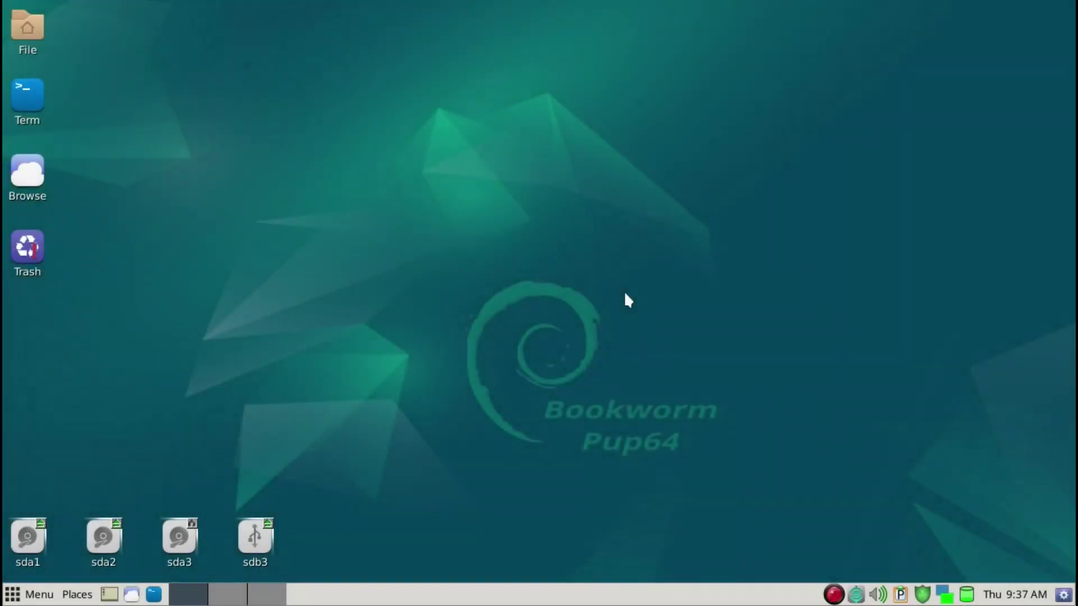
Open the mouse cursor settings in JWMdesk, apply the celtic_preview cursor theme and quit the theme setter.
right_click(624, 294)
mouse_move(625, 227)
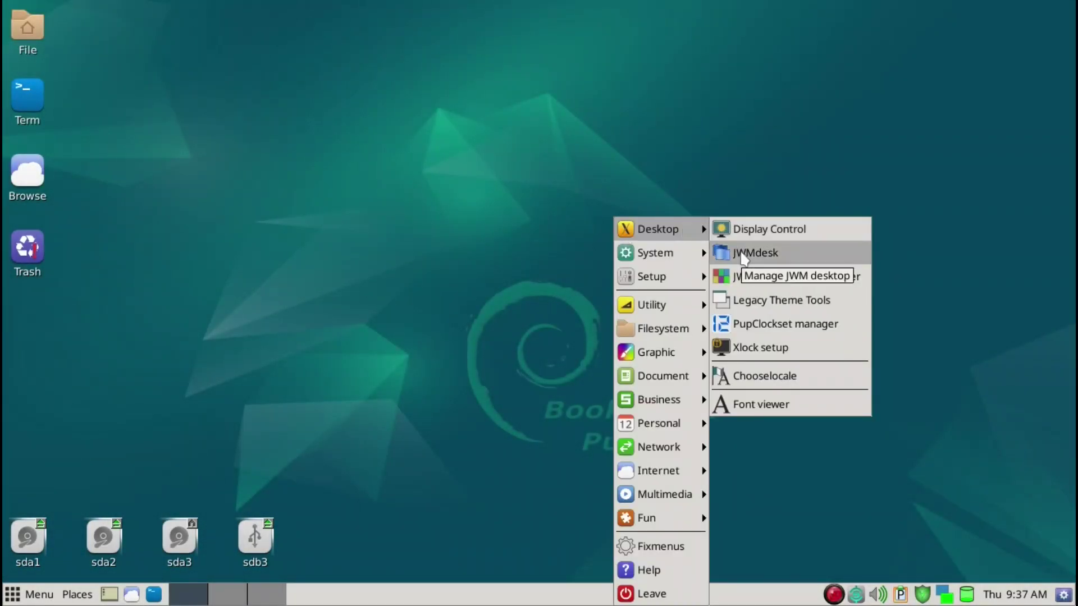
click(743, 254)
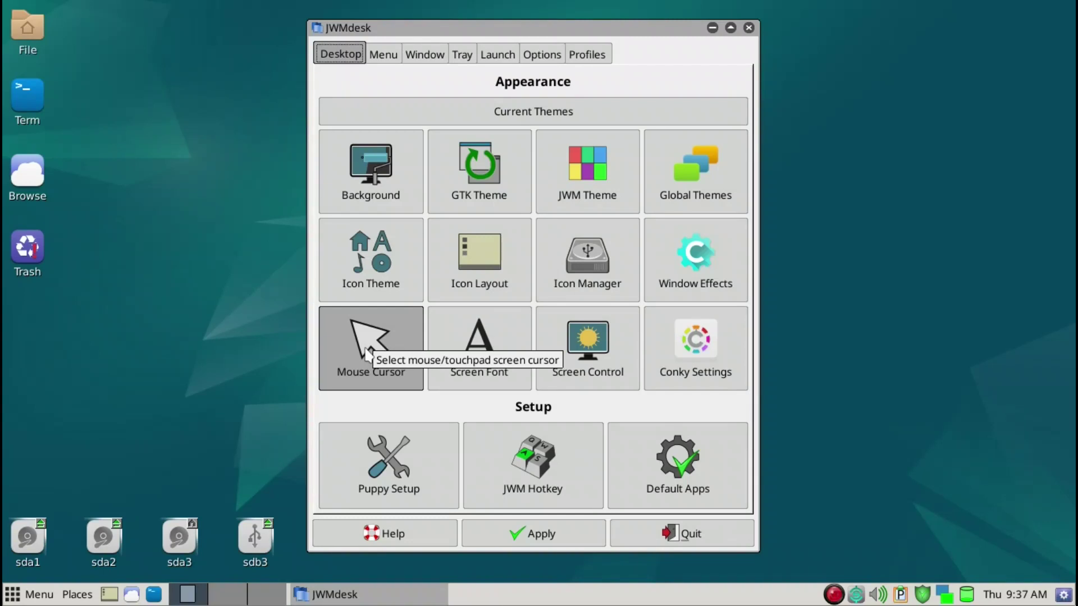
click(368, 353)
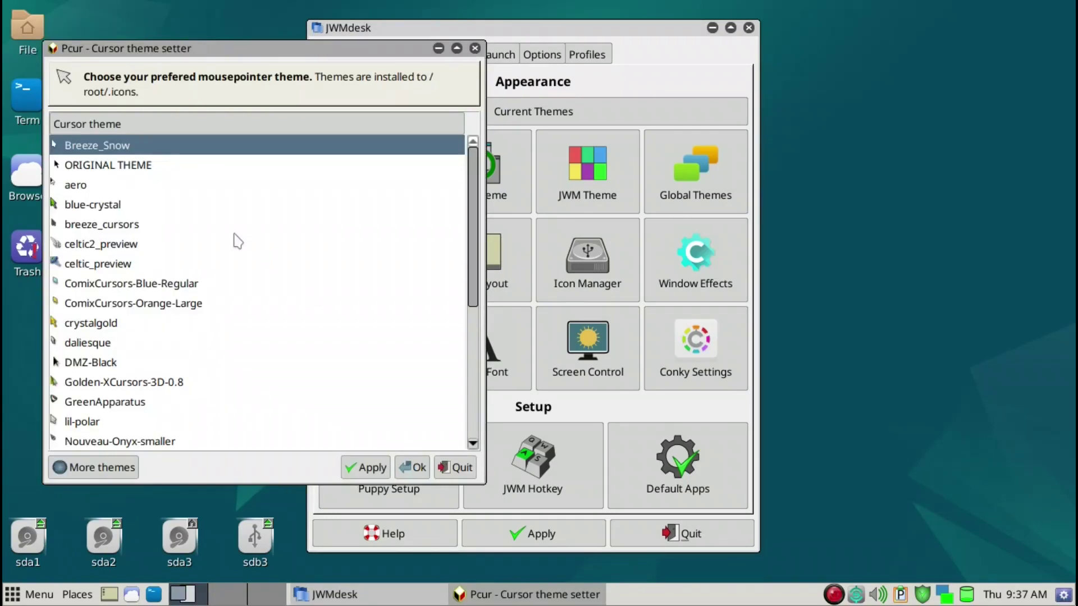
click(98, 265)
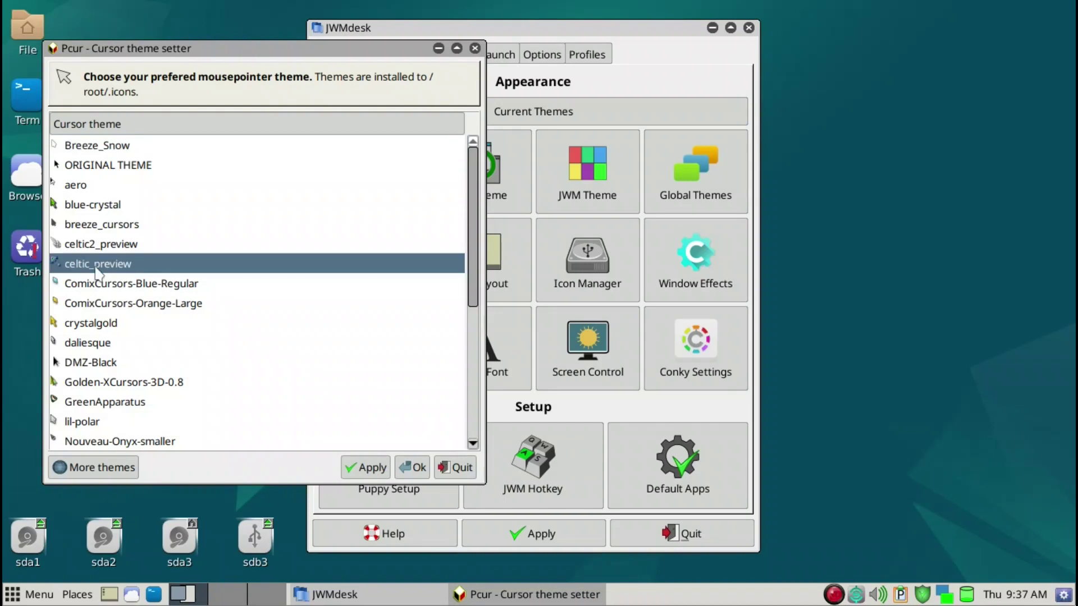
click(369, 469)
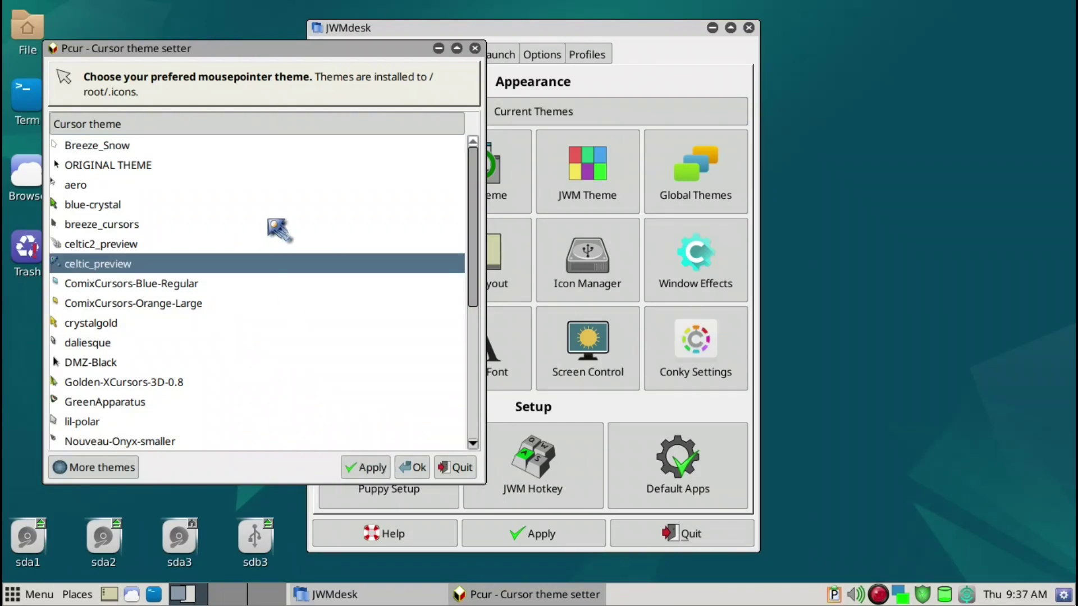
click(457, 469)
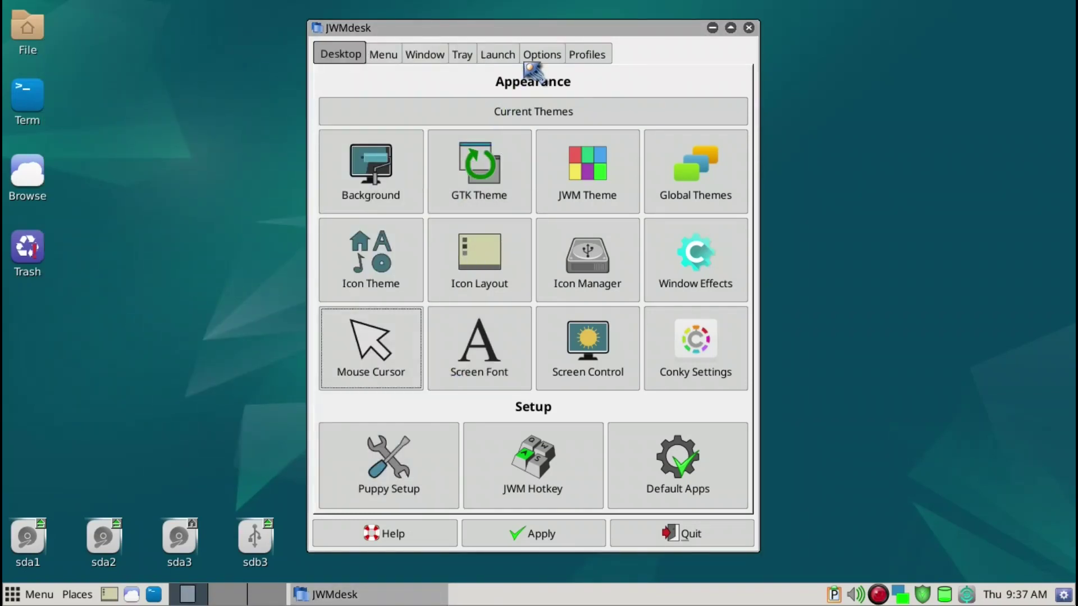
Open the tray settings in JWMdesk and set the speaker icon's sound wave color to white (#FFFFFF).
drag(521, 39, 540, 32)
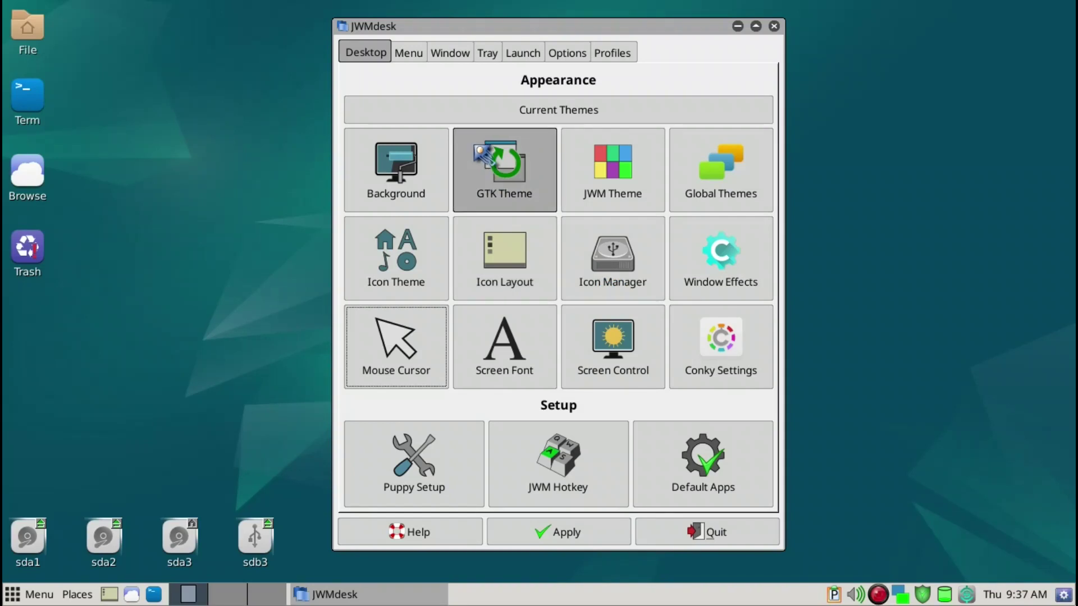
drag(489, 29, 518, 25)
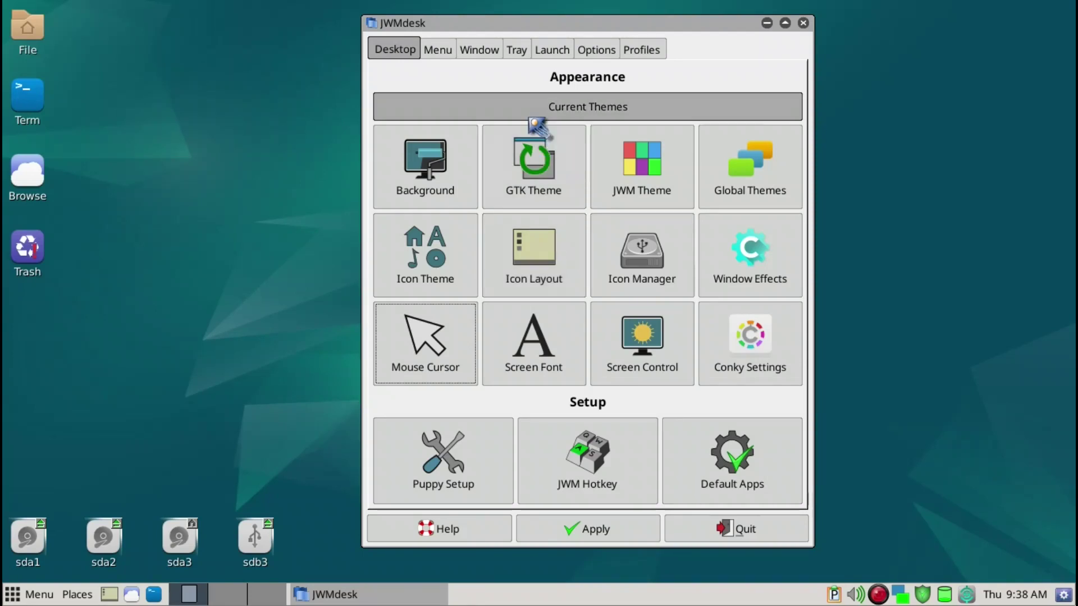
click(508, 55)
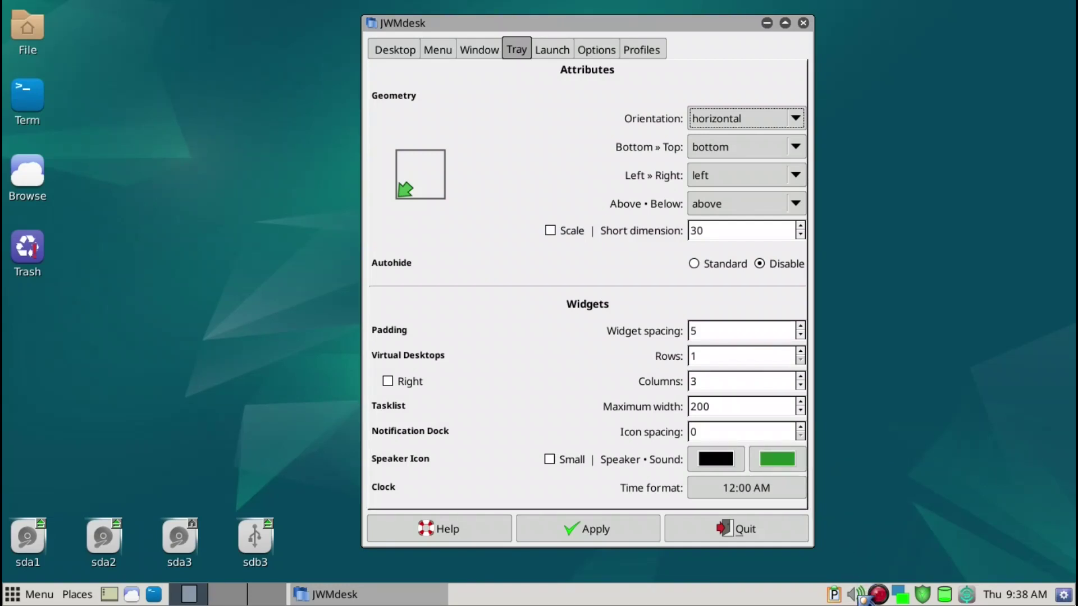
click(772, 455)
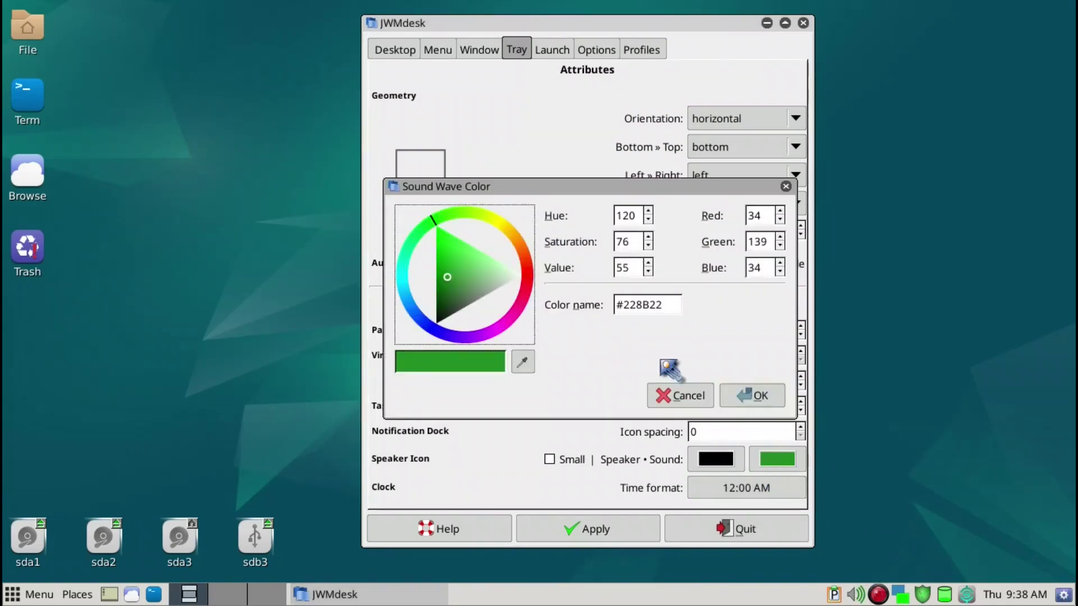
mouse_move(482, 281)
mouse_down()
mouse_move(501, 271)
mouse_move(554, 283)
mouse_up()
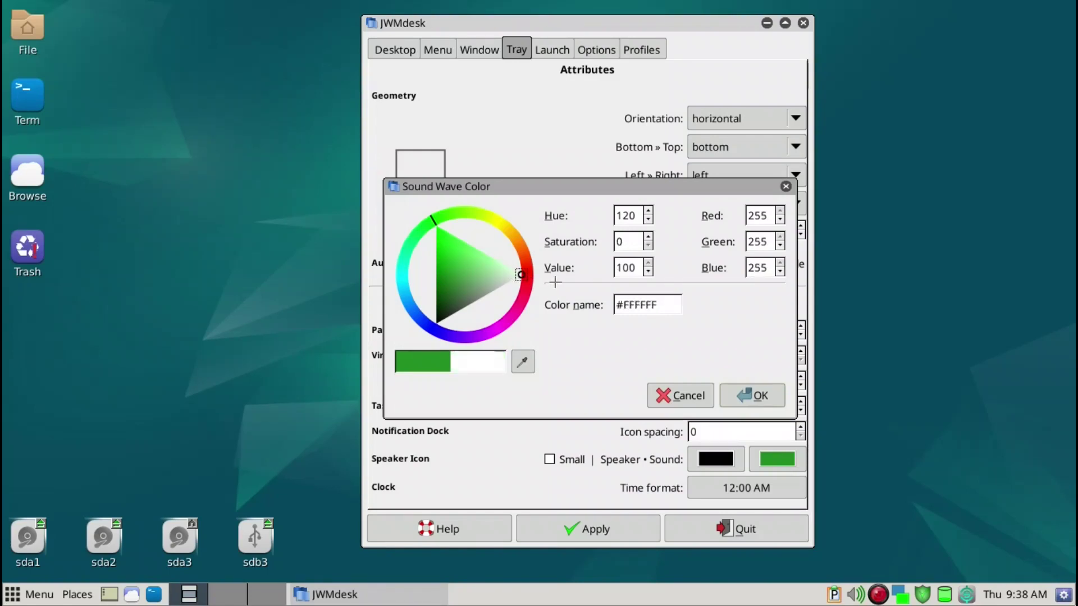
click(752, 395)
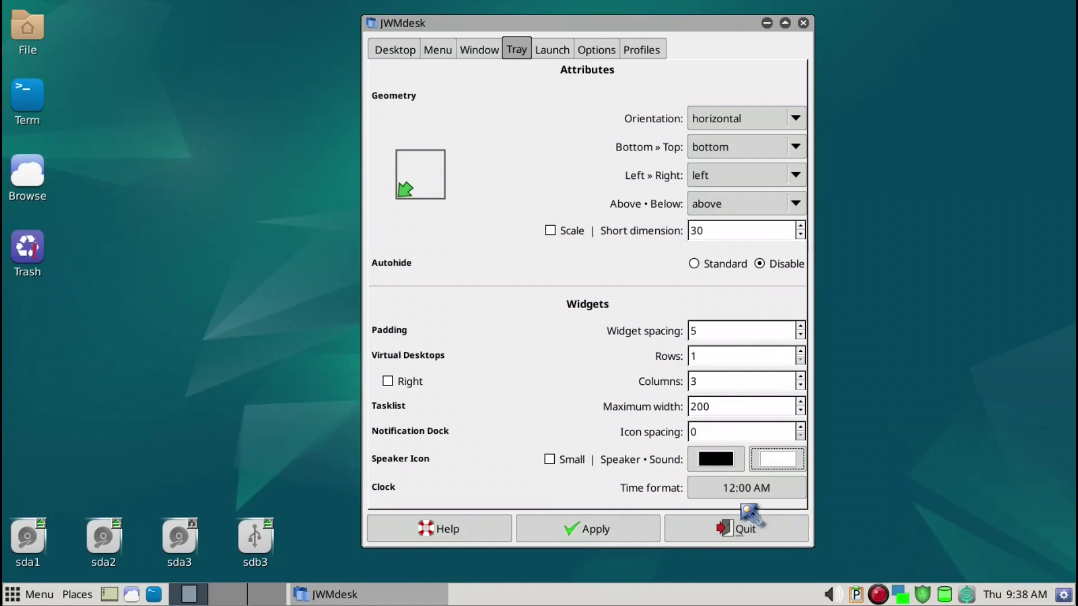
Set the tray speaker icon's speaker color to red (#FF0000).
click(727, 467)
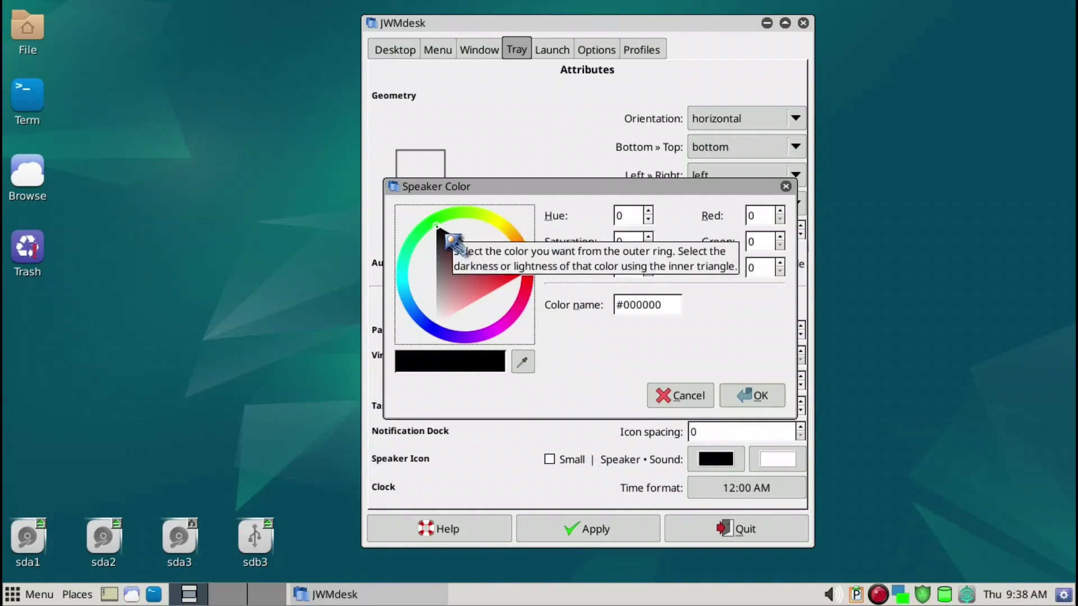
mouse_move(504, 295)
mouse_down()
mouse_move(512, 280)
mouse_move(549, 284)
mouse_up()
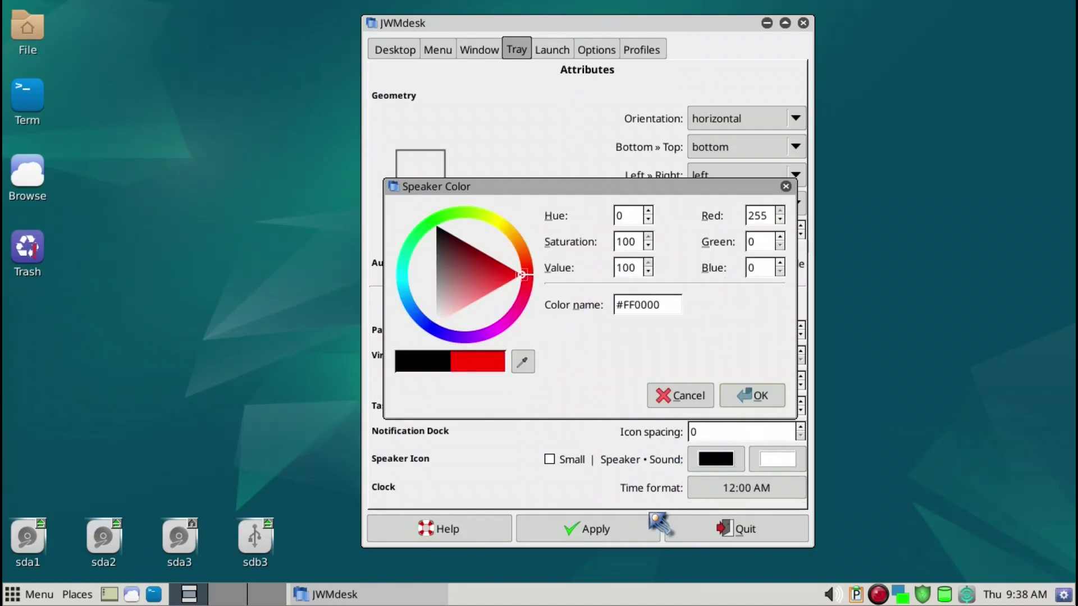
click(742, 400)
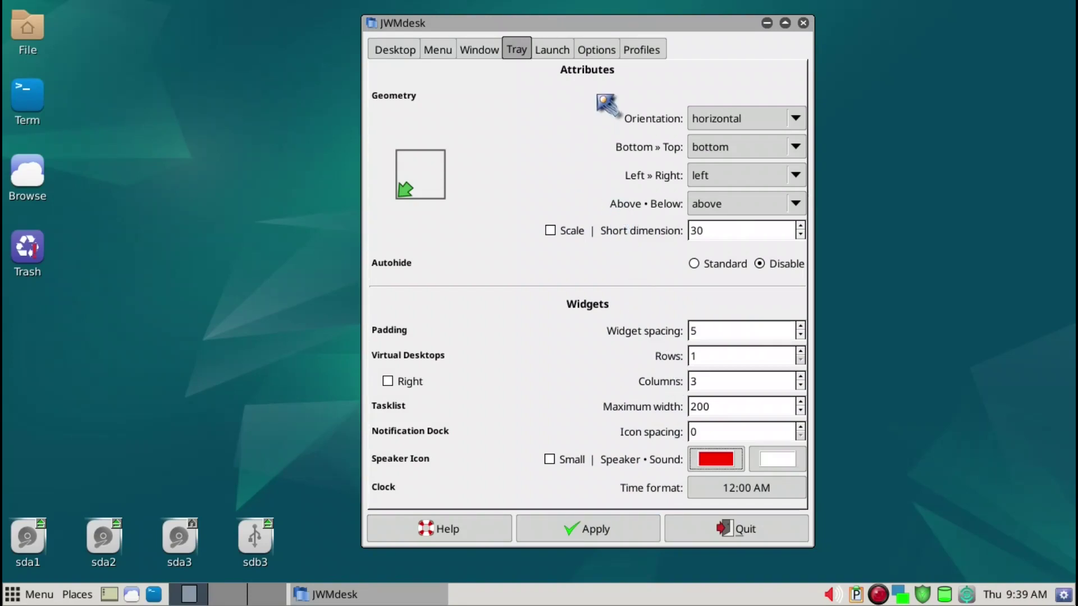
Look through the Launch, Options and Window settings of JWMdesk and close it.
click(568, 52)
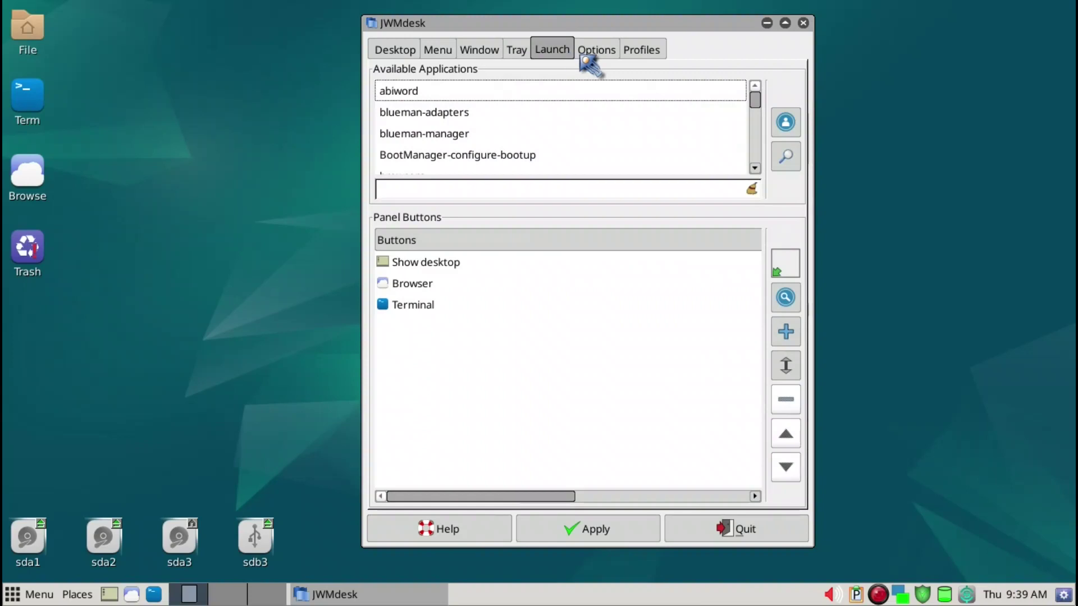
click(590, 52)
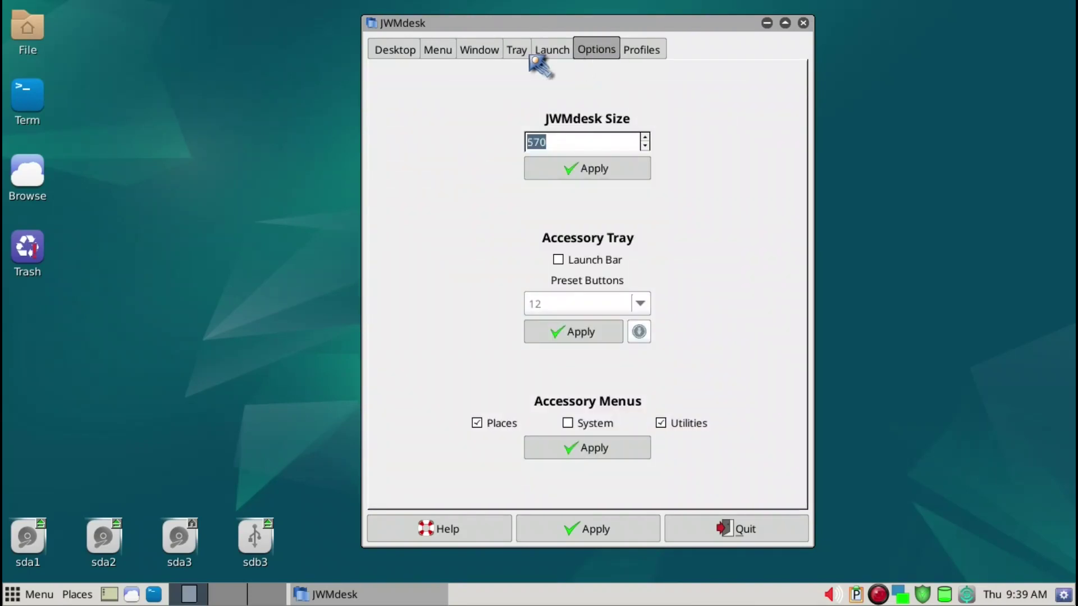
click(481, 49)
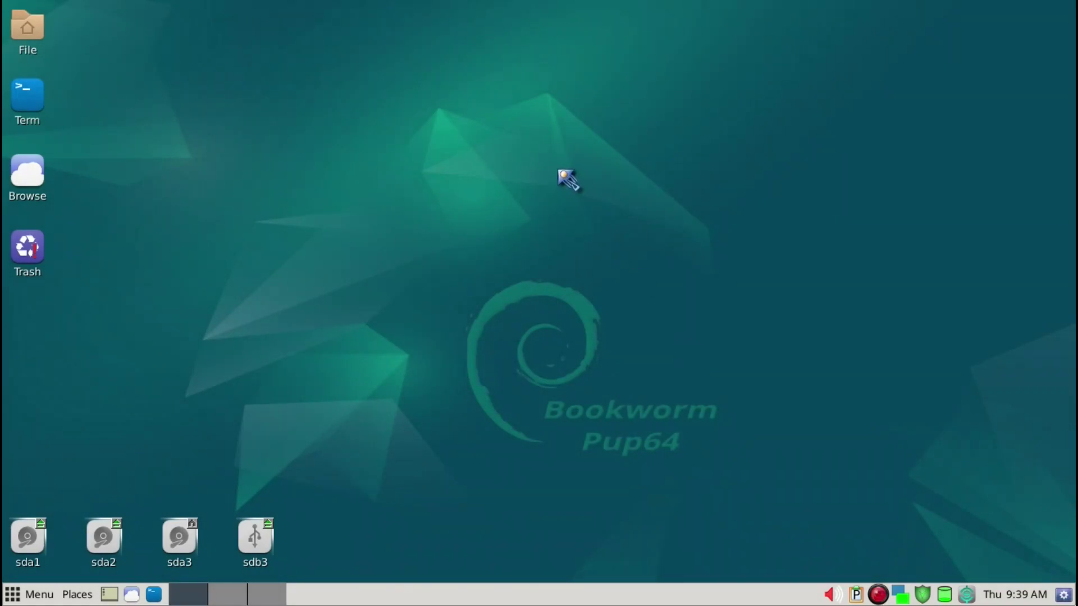
Open the Synaptic package manager, dismiss its quick introduction, reload the package information and enlarge the window.
right_click(559, 171)
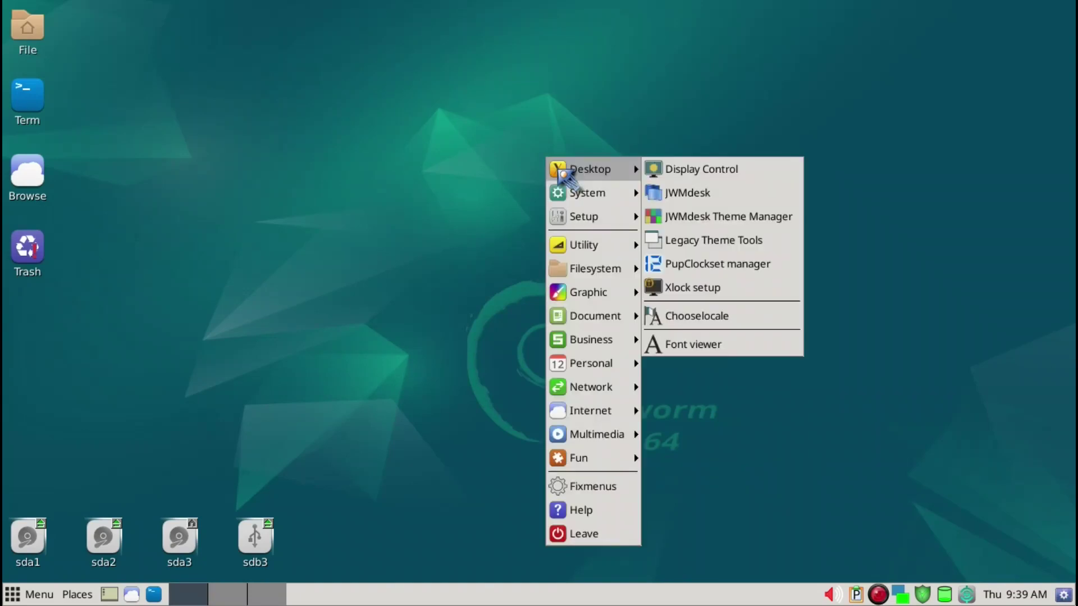
mouse_move(578, 201)
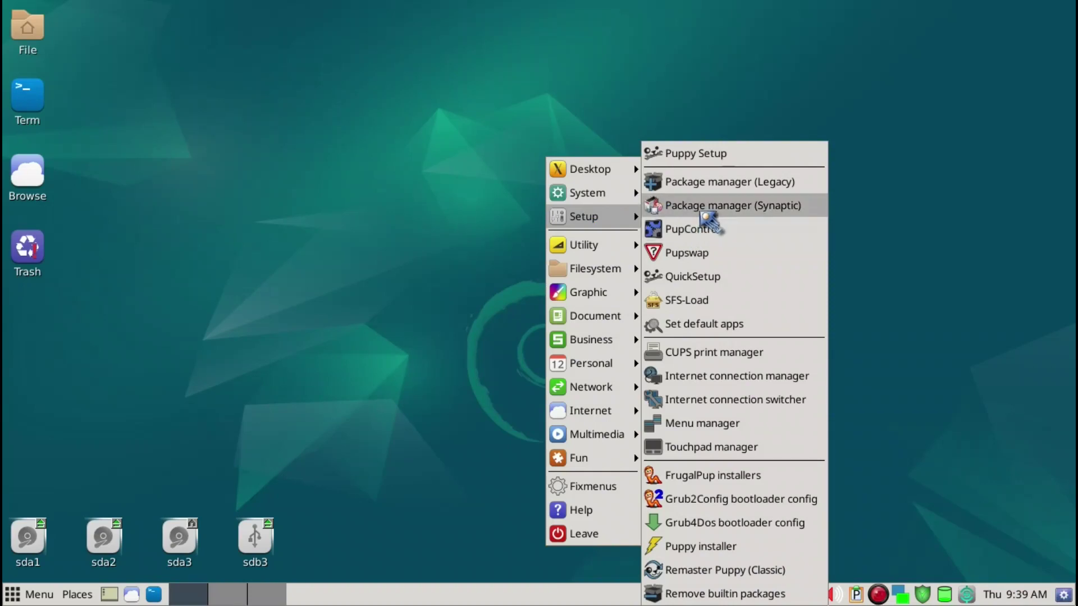
click(709, 217)
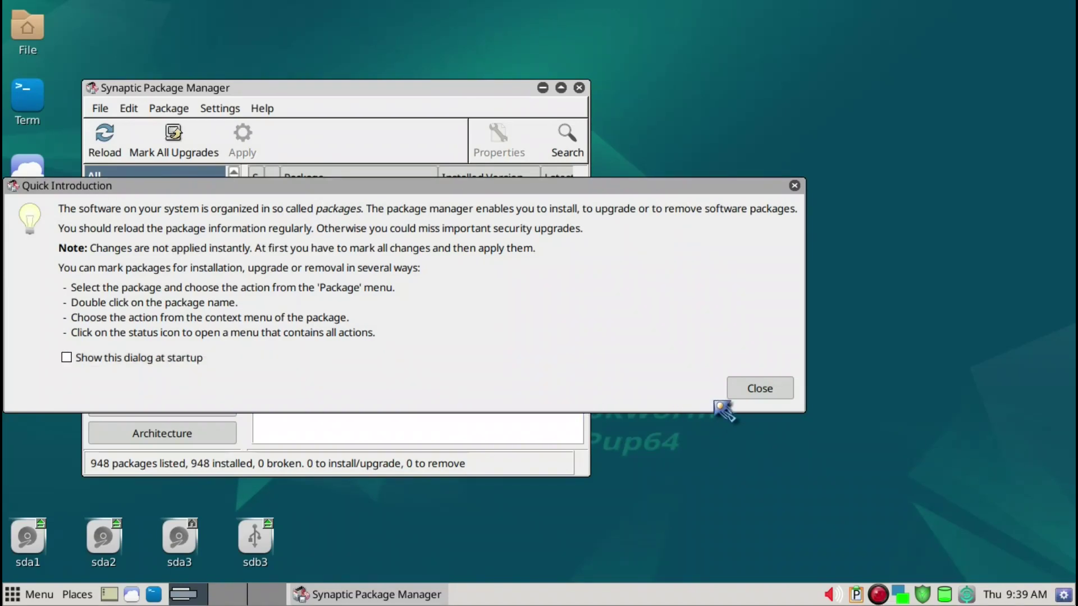
click(759, 390)
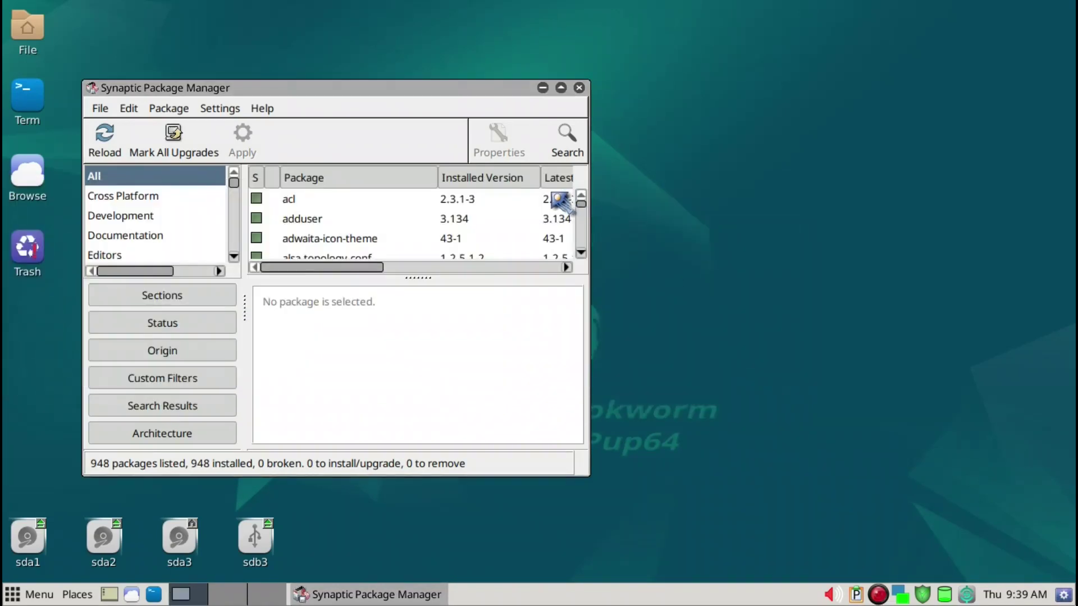
click(84, 134)
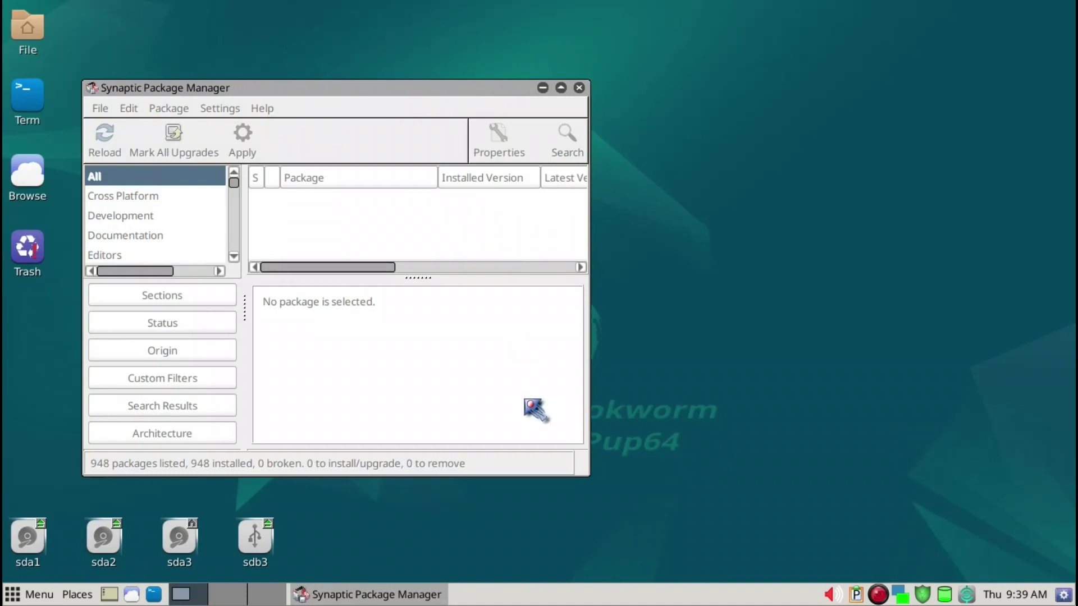
drag(589, 475, 789, 529)
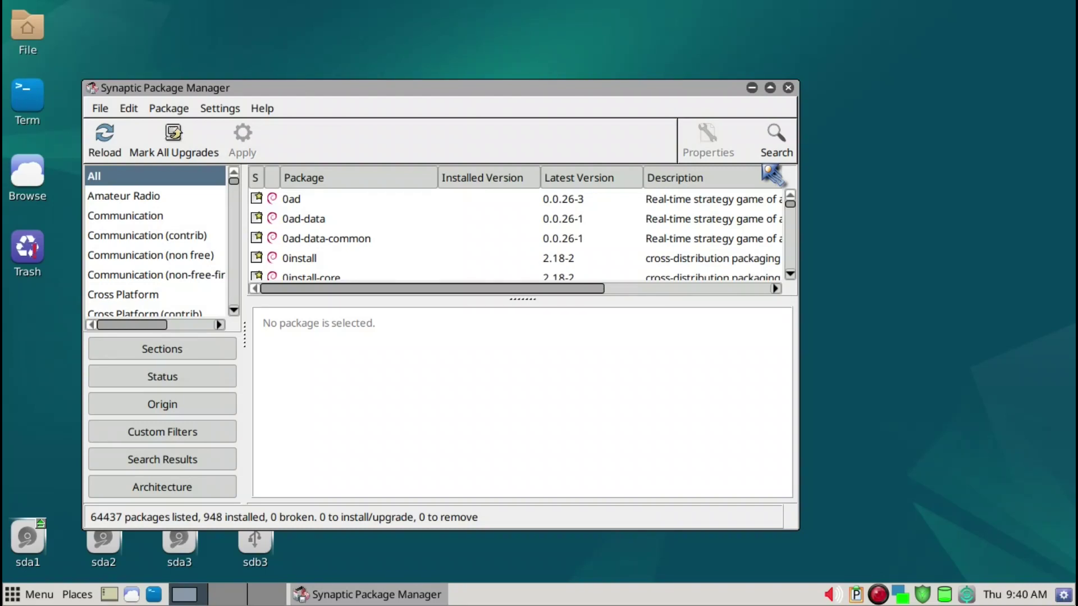
Search package names and descriptions for gimp.
click(776, 147)
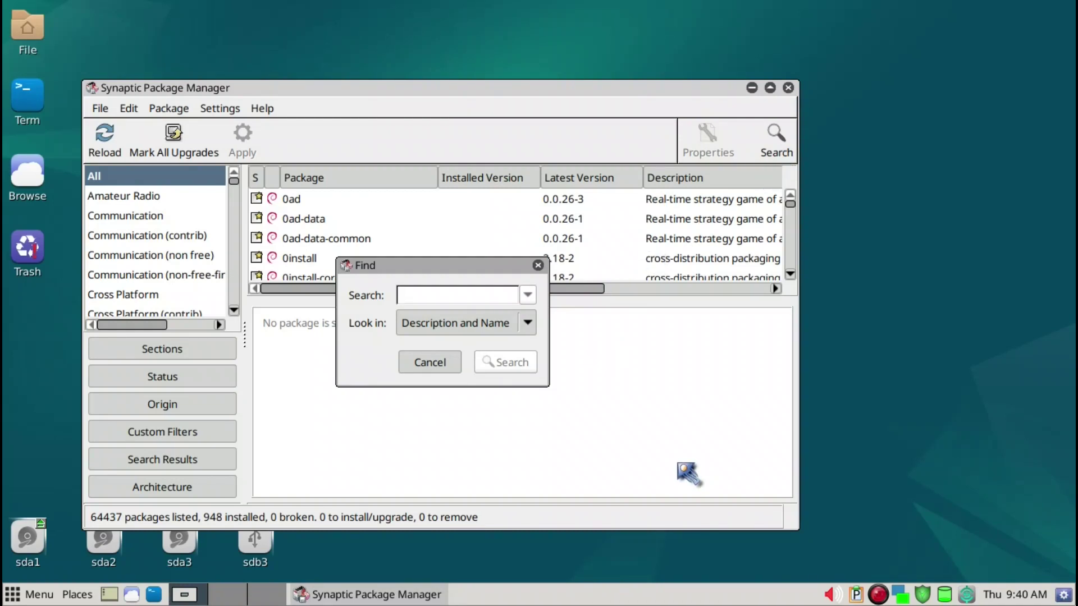
text(gim)
key(Return)
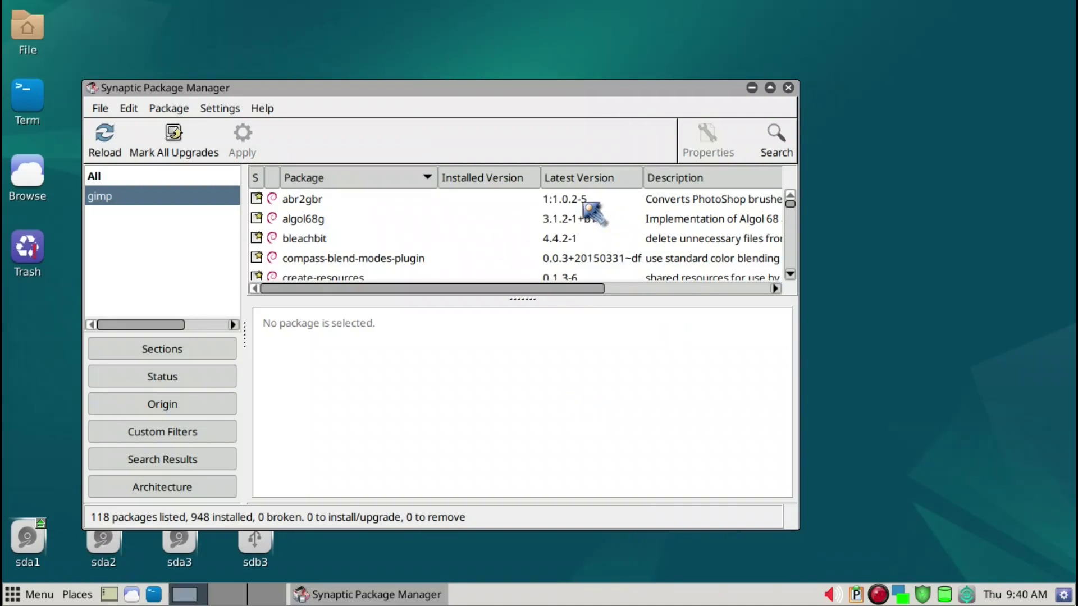
Maximize Synaptic, find the gimp package in the results and mark it for installation with its required additional packages.
click(791, 257)
click(796, 228)
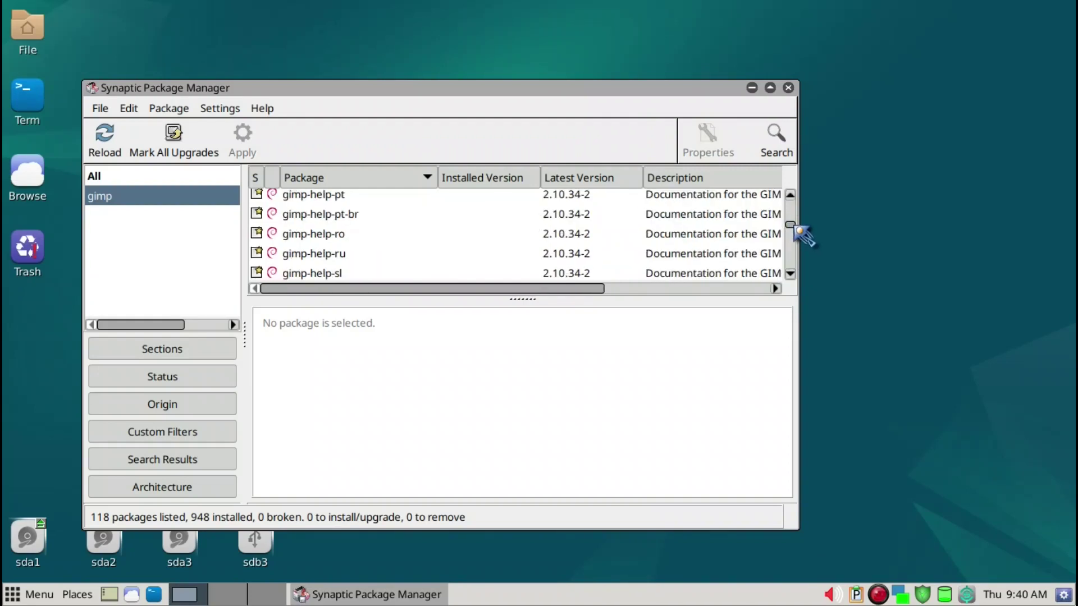
scroll(455, 257, up, 2)
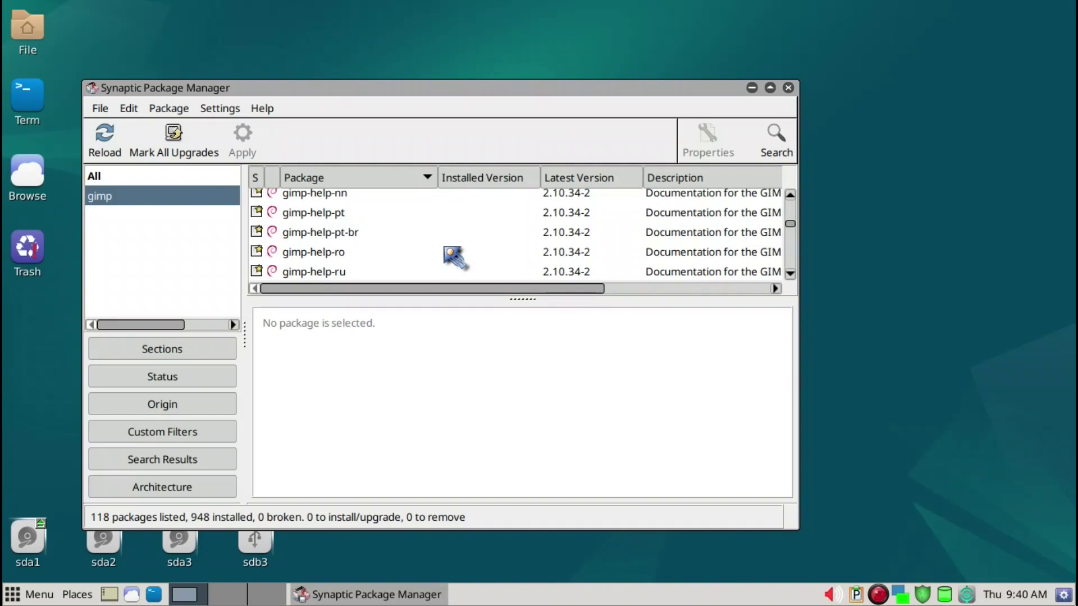
scroll(455, 257, up, 2)
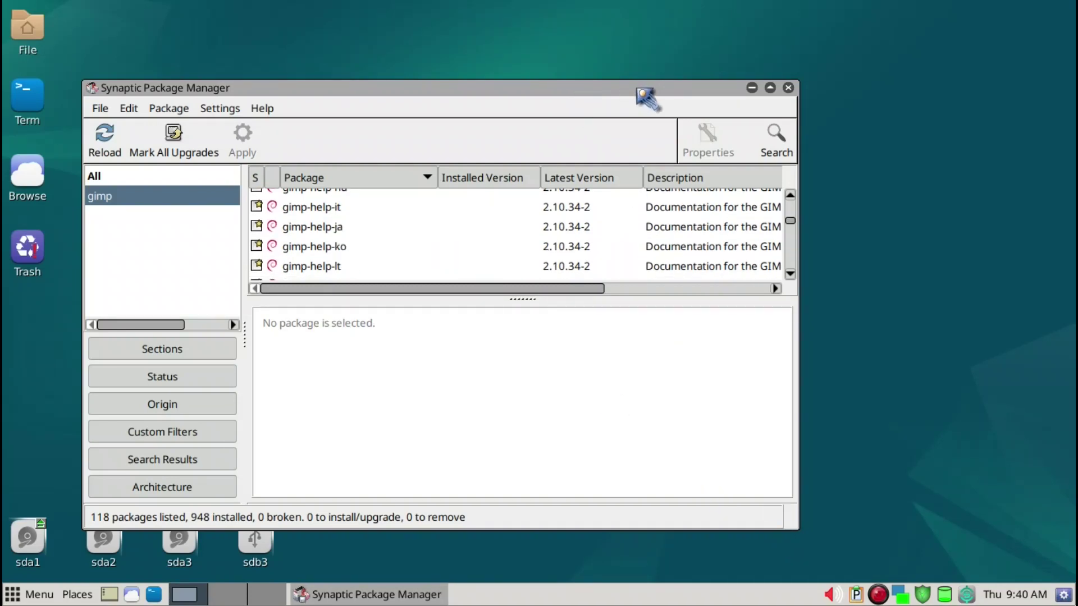
click(770, 87)
scroll(517, 236, up, 6)
scroll(524, 240, up, 5)
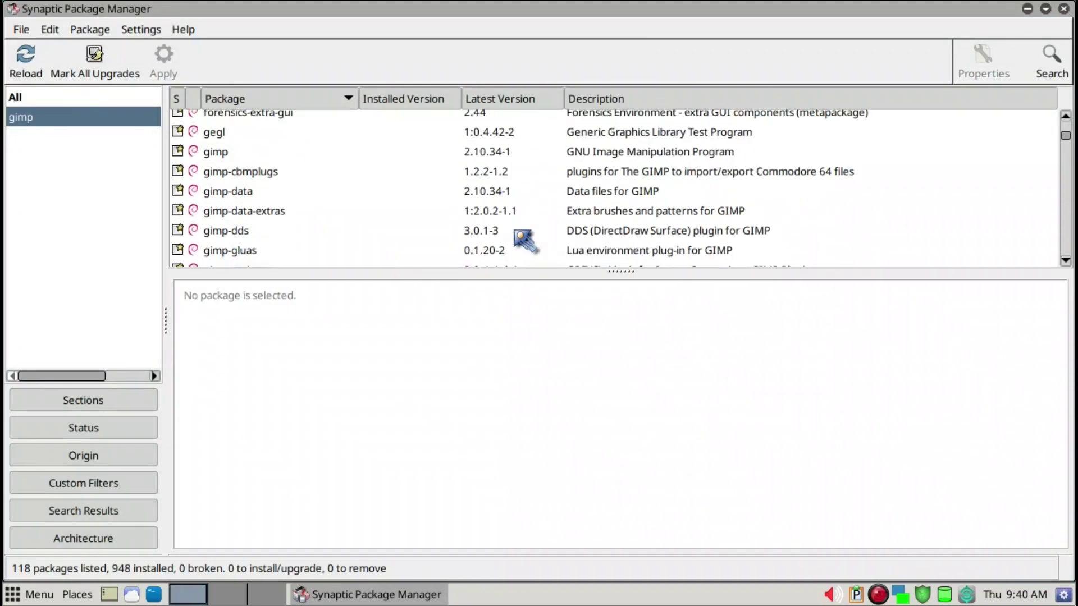
click(227, 151)
right_click(230, 152)
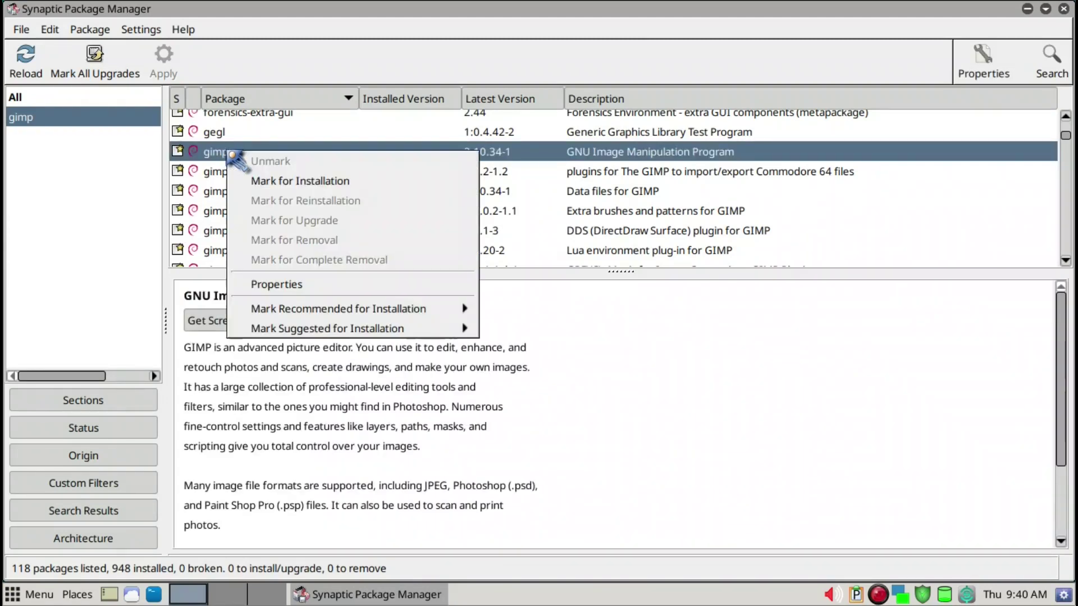
click(277, 179)
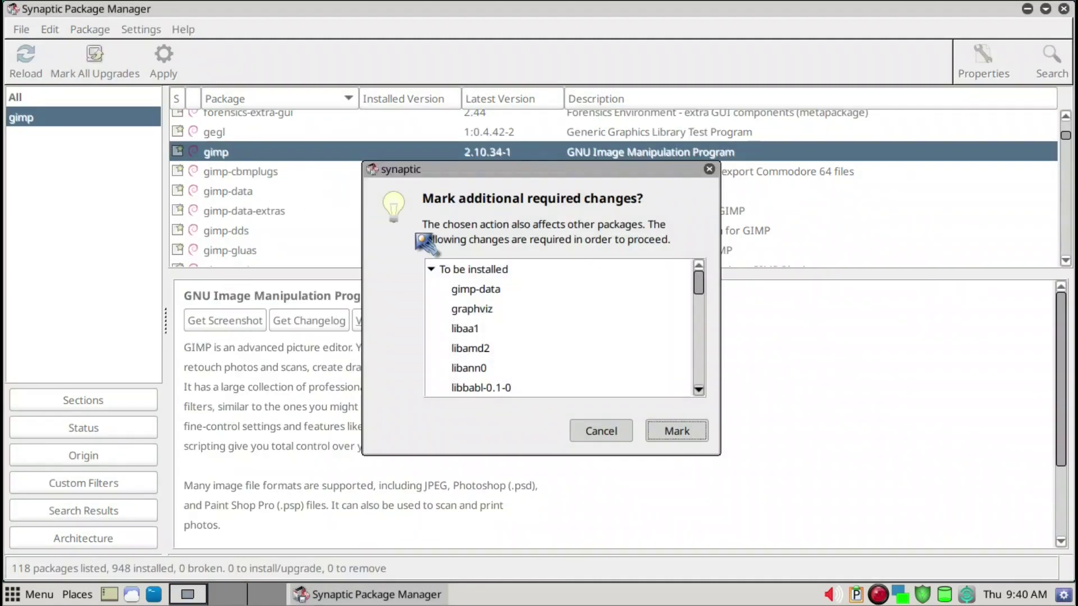
click(677, 430)
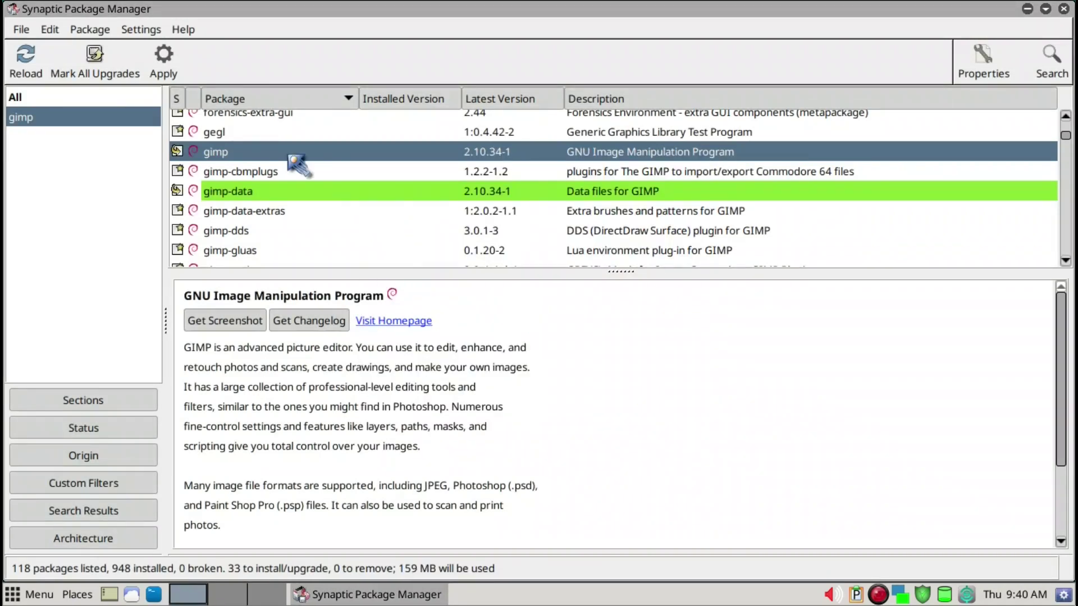
Apply the marked package changes to install GIMP, with the progress dialog closing automatically after success.
click(163, 56)
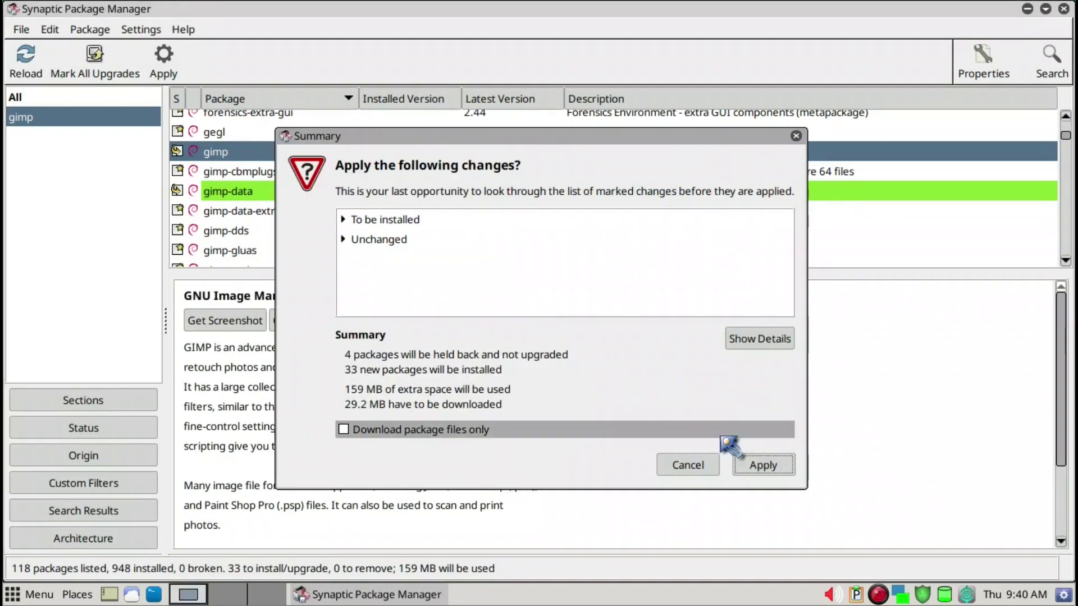
click(755, 465)
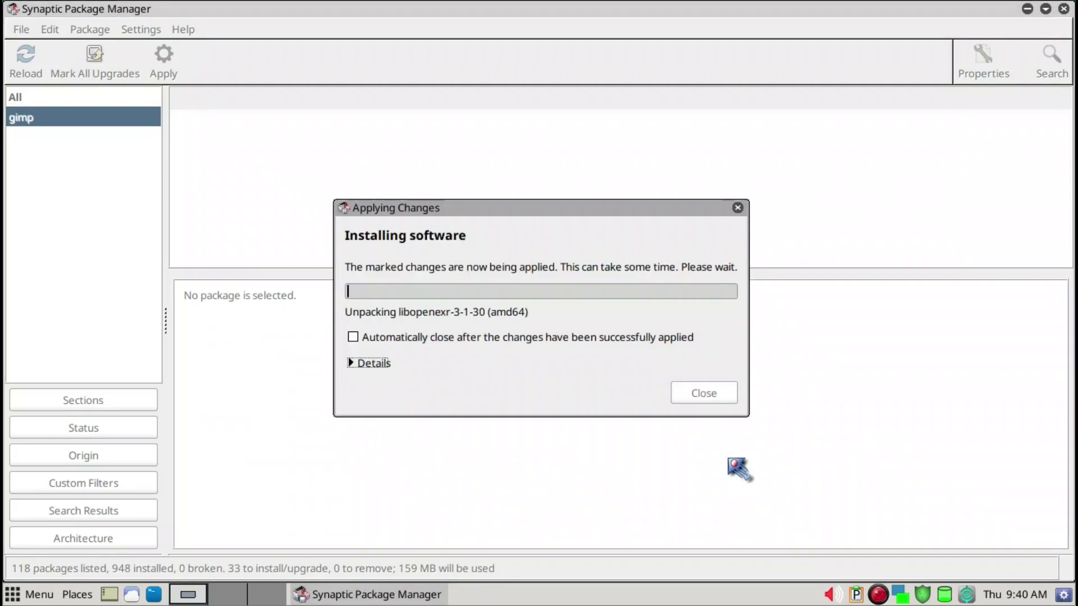
click(513, 337)
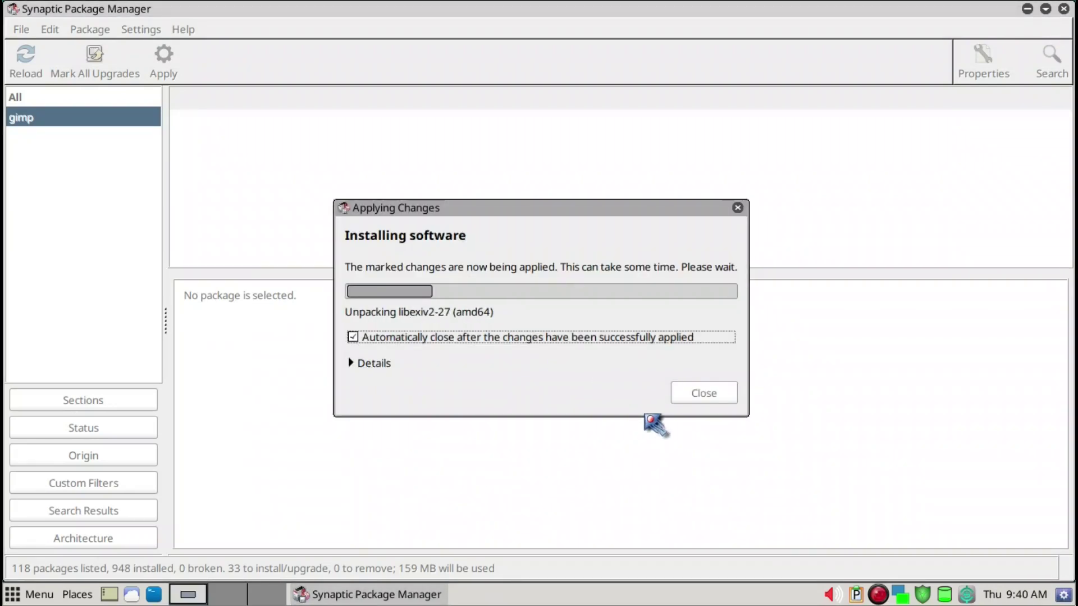